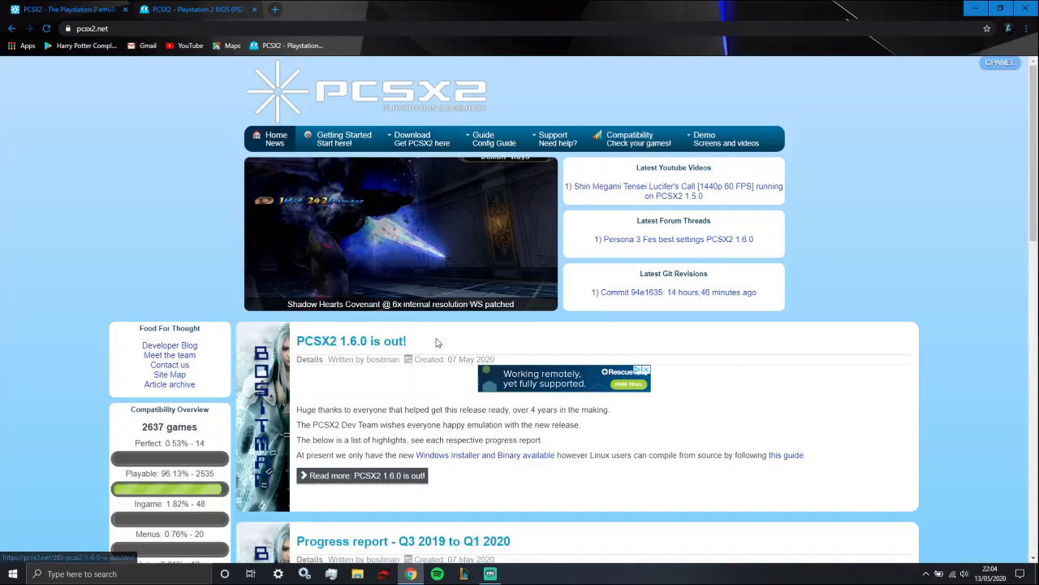
Download the PCSX2 1.6.0 Standalone Installer from the site's Windows downloads
click(418, 144)
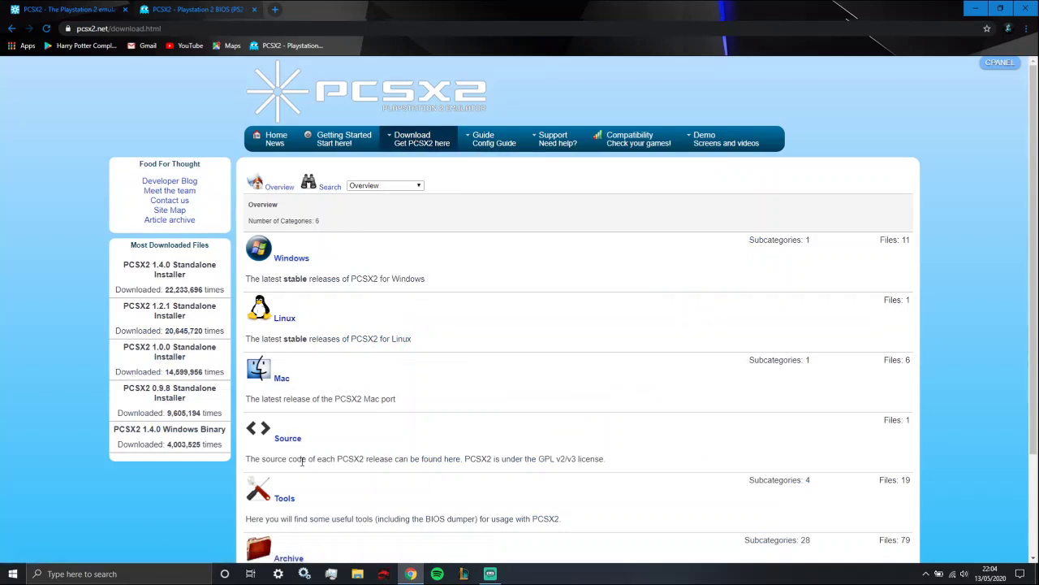
click(302, 260)
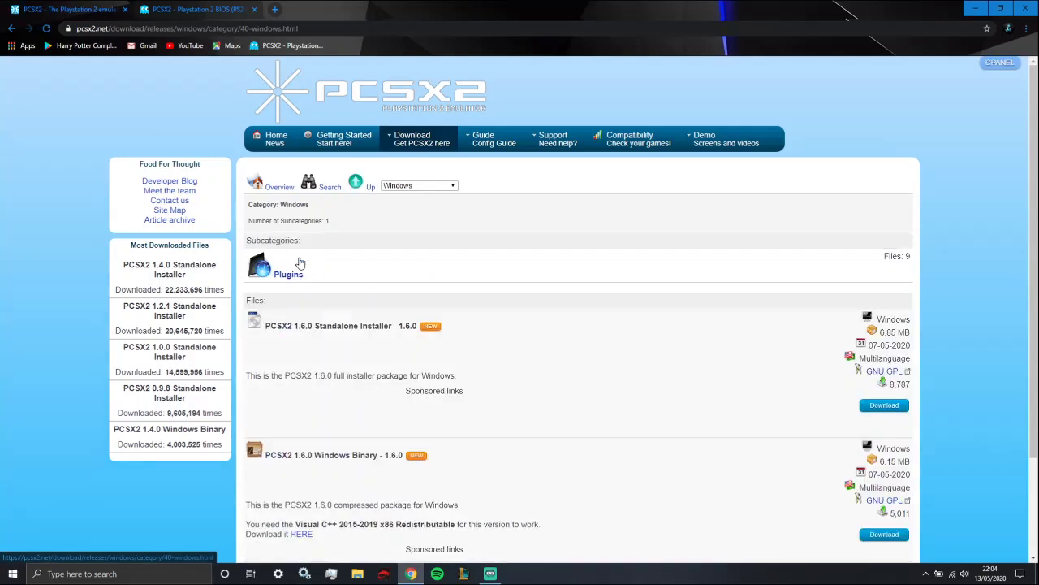
click(887, 408)
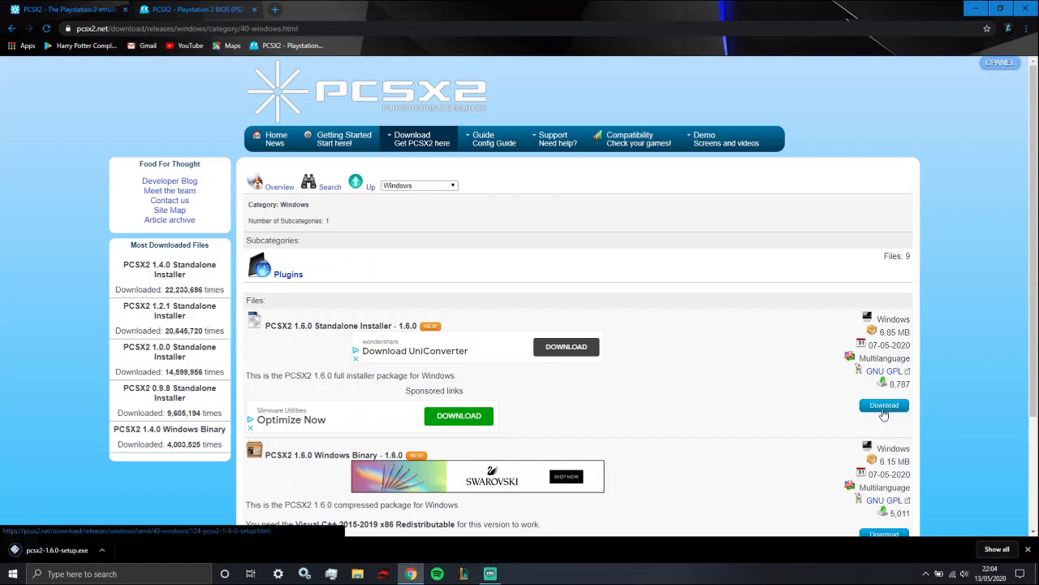
Launch the downloaded pcsx2-1.6.0-setup.exe, dismiss the Norton notification and bring the setup window to the front
click(111, 549)
click(127, 482)
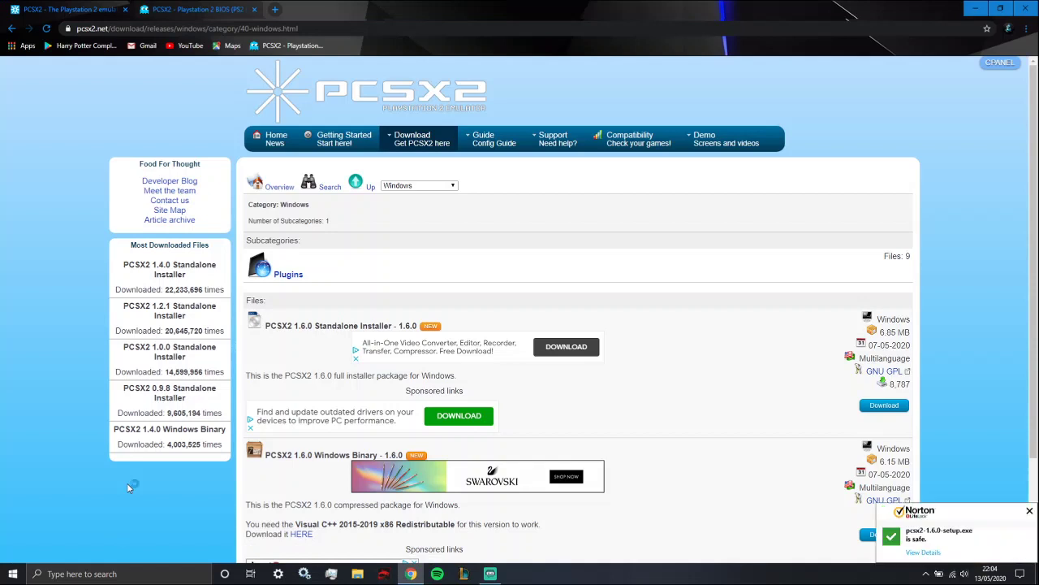
click(1030, 513)
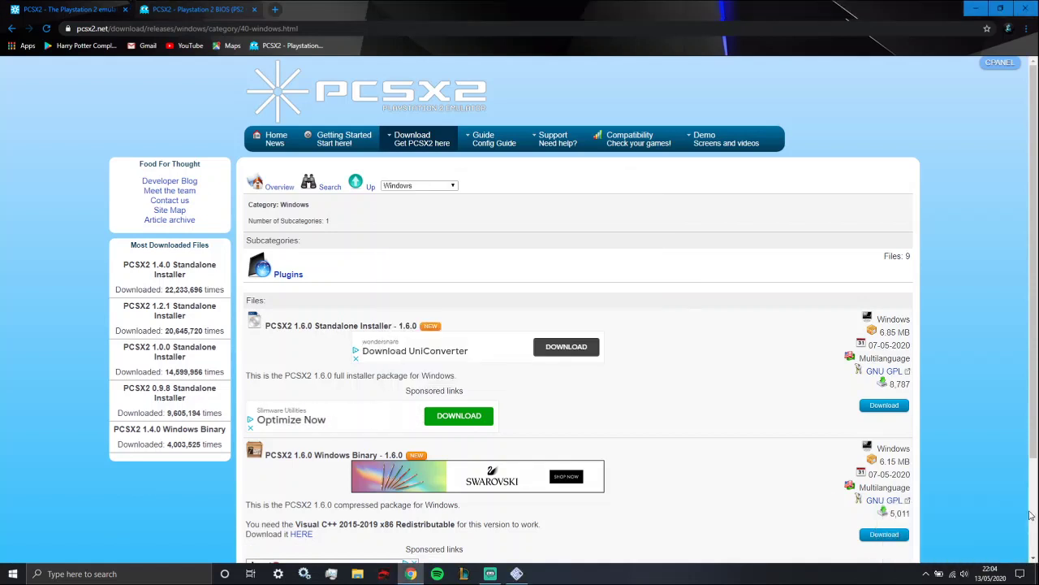
click(516, 573)
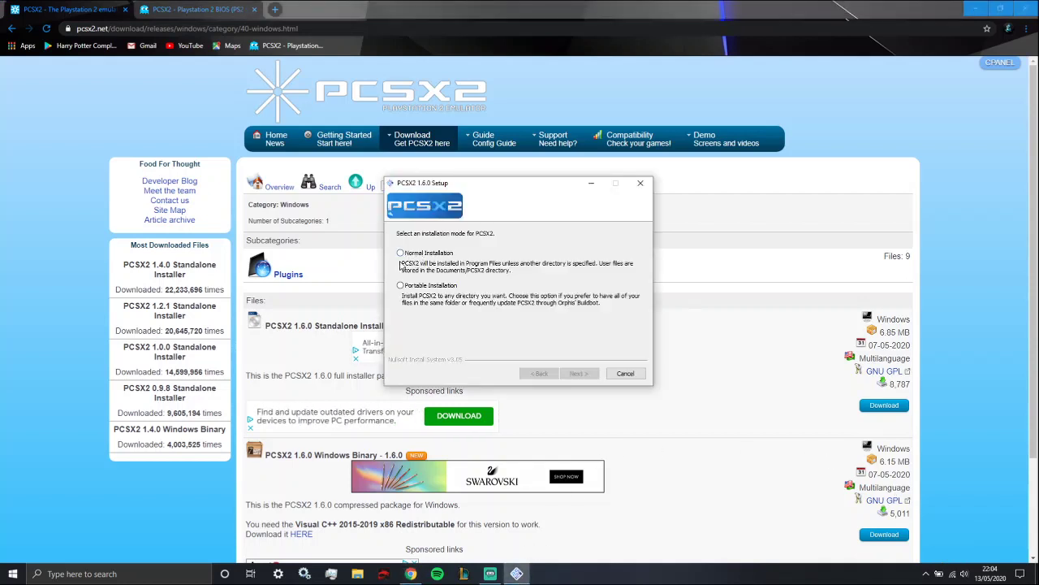
Install PCSX2 1.6.0 as a Normal Installation with the default components and destination folder, and finish setup with Run PCSX2 1.6.0 enabled
click(400, 253)
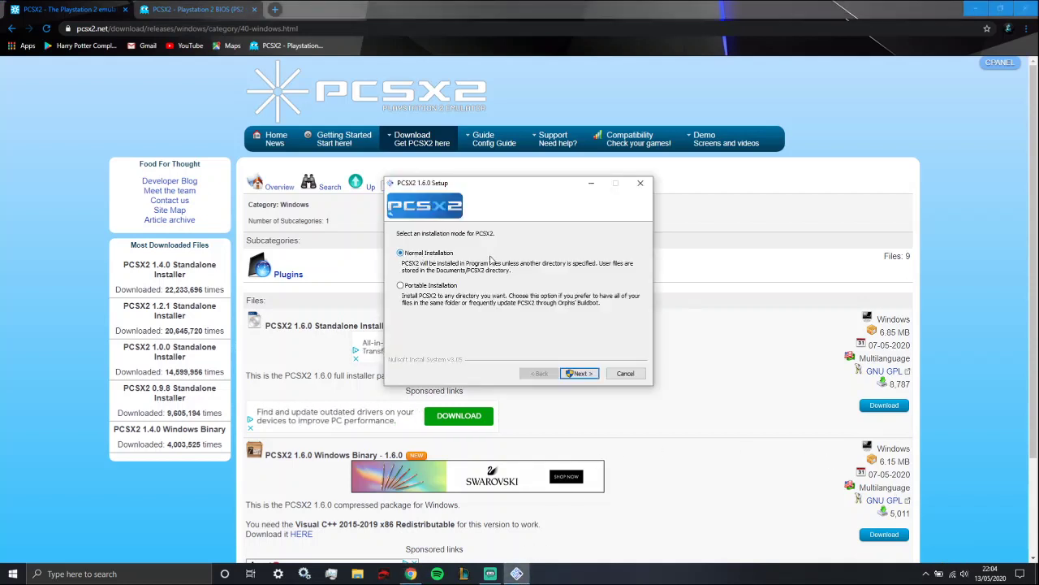
click(580, 373)
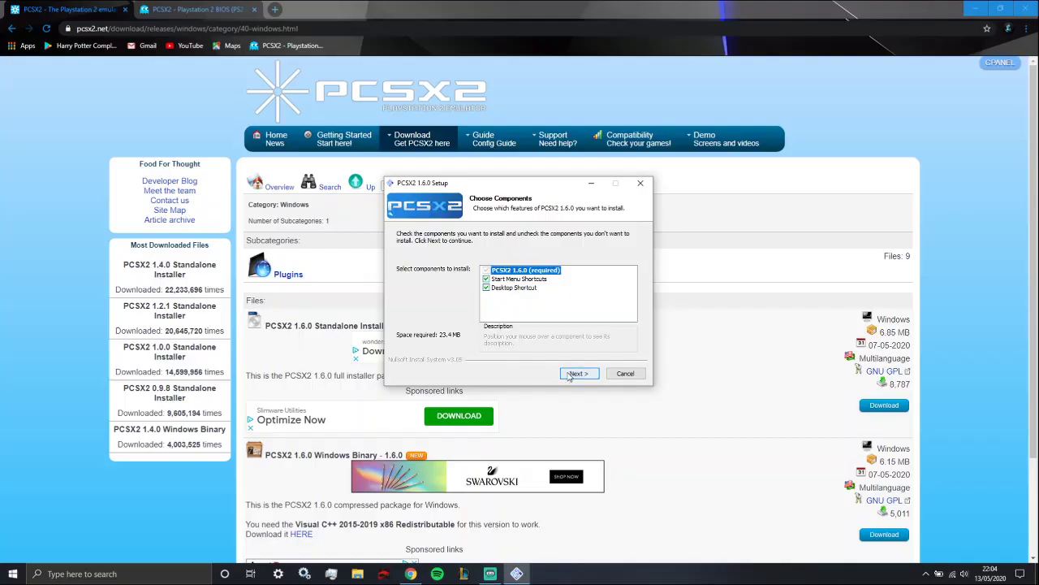
click(572, 375)
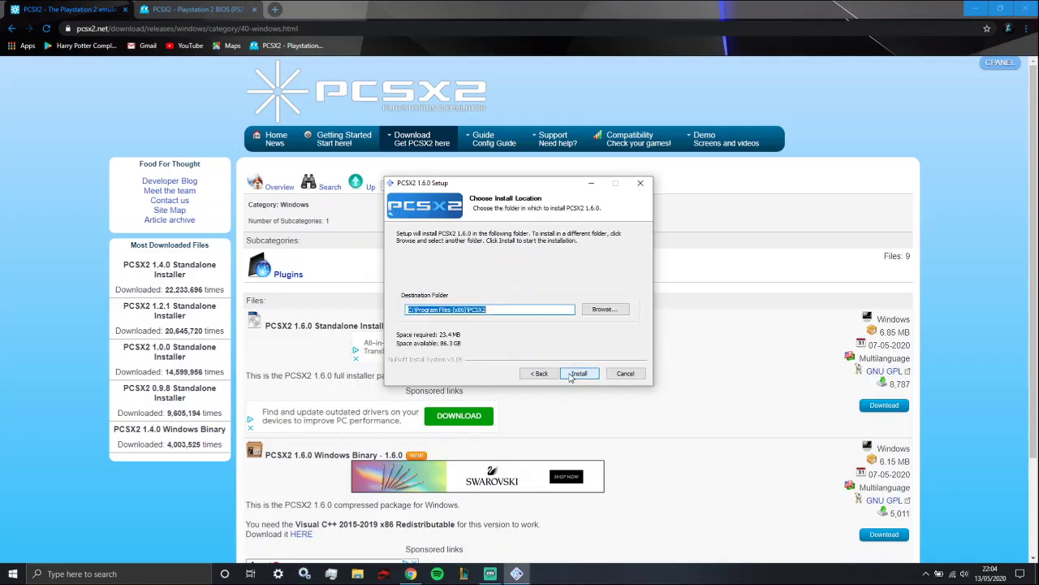
click(572, 376)
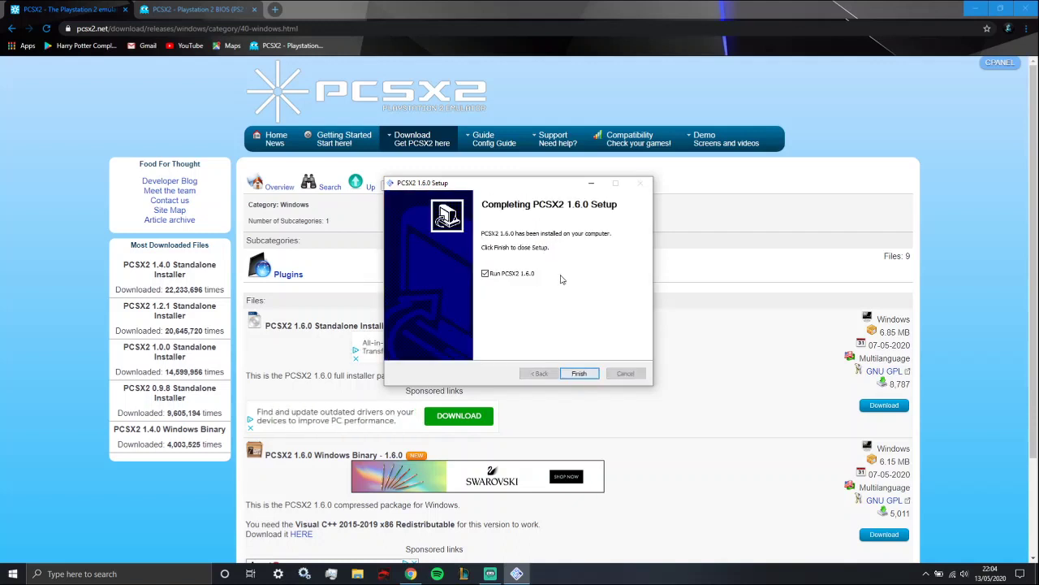
click(578, 373)
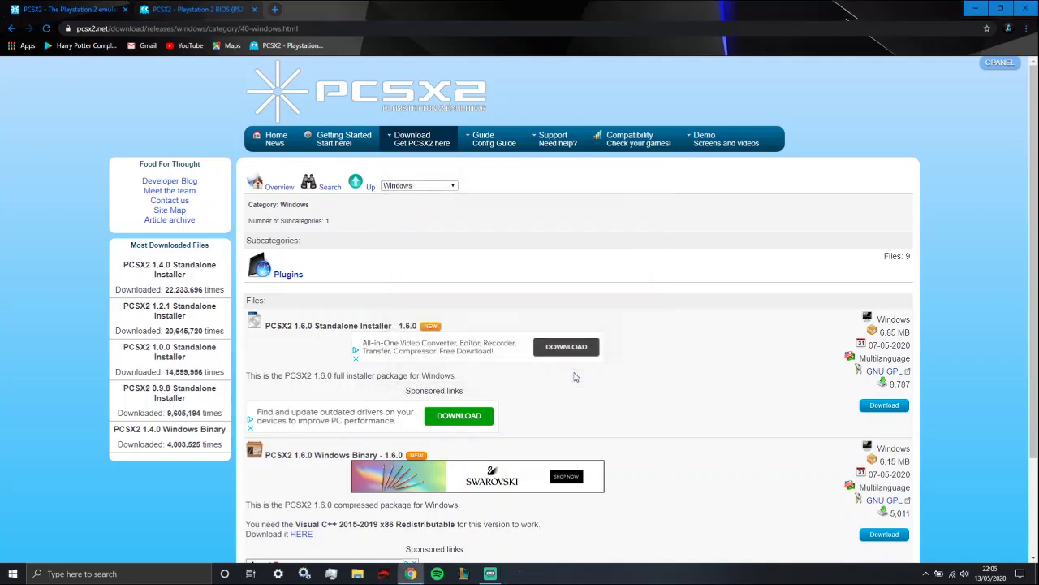
Keep the System Default language, import the existing settings and accept the default plugins in the First Time Configuration
click(513, 193)
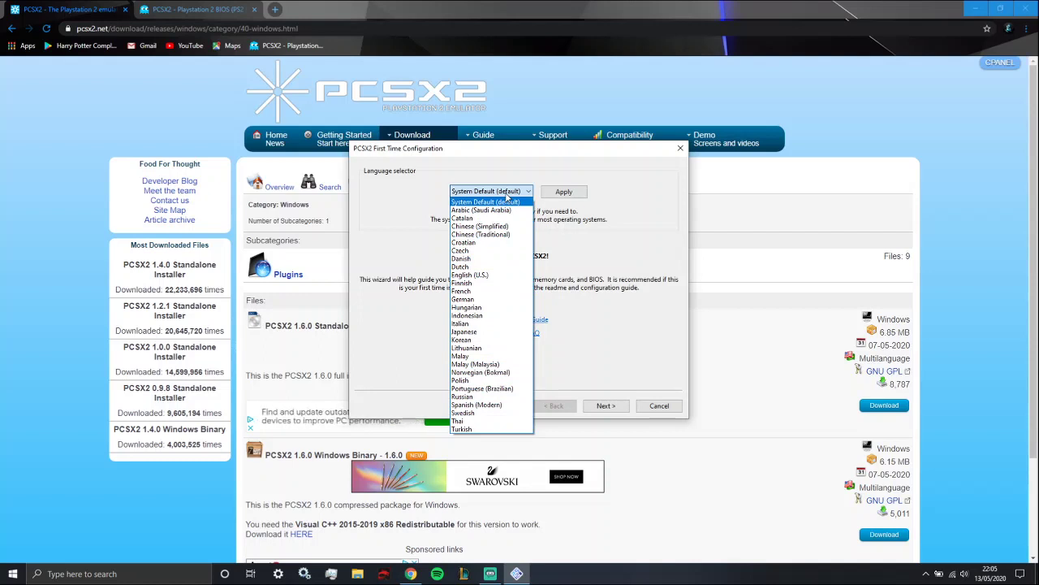
click(508, 200)
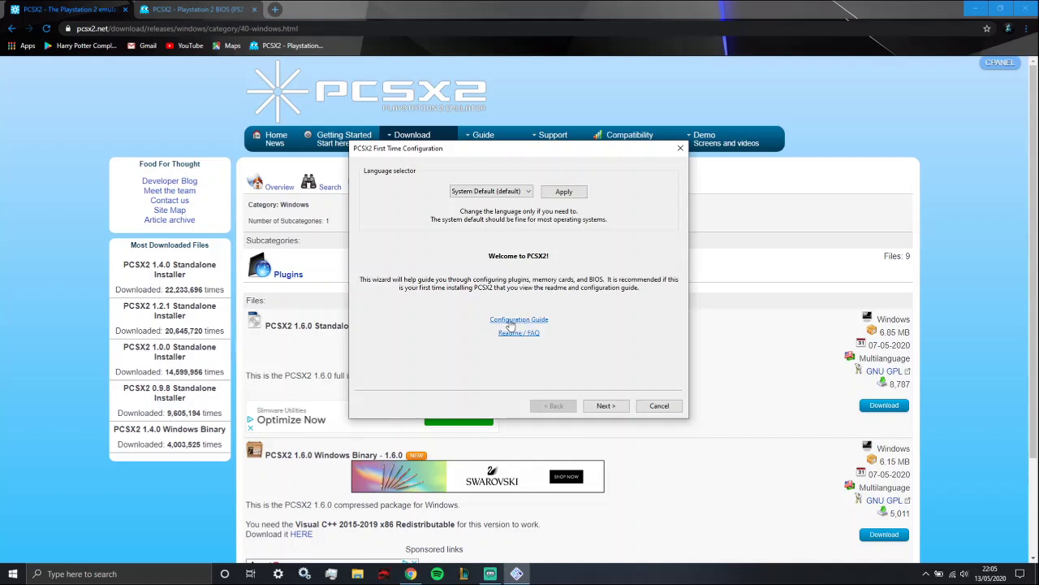
click(608, 409)
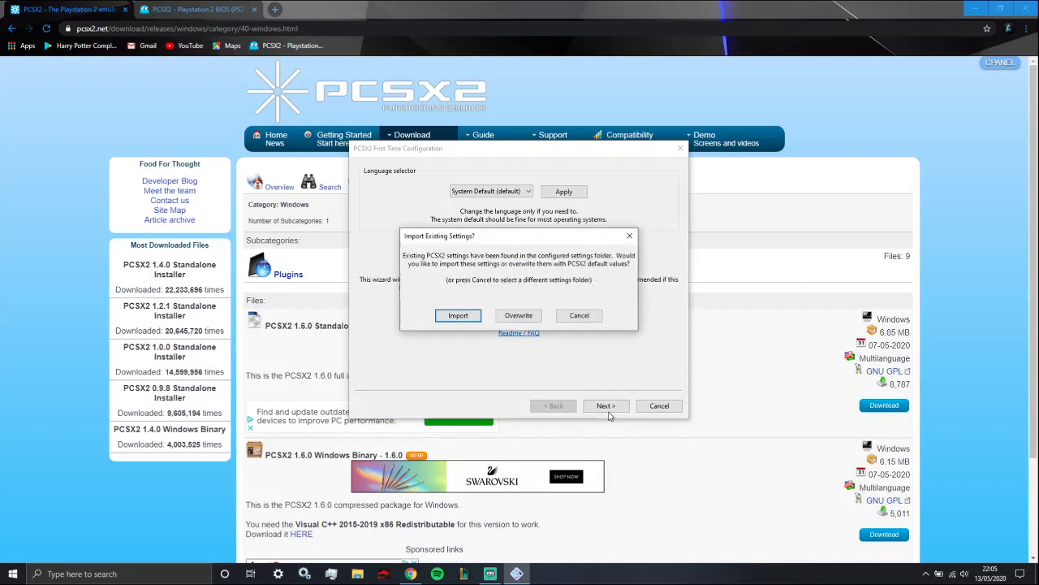
click(457, 316)
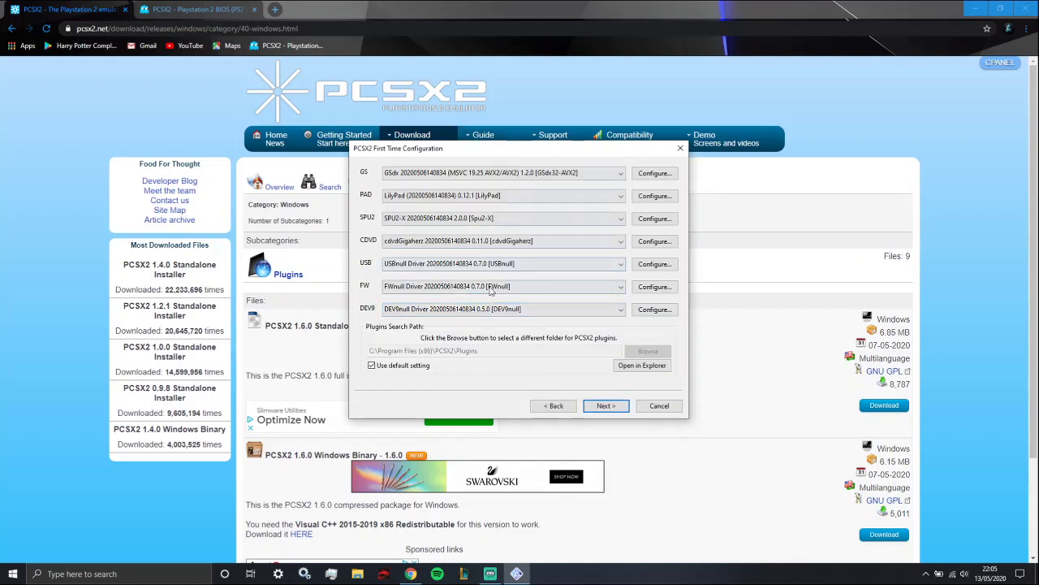
click(603, 406)
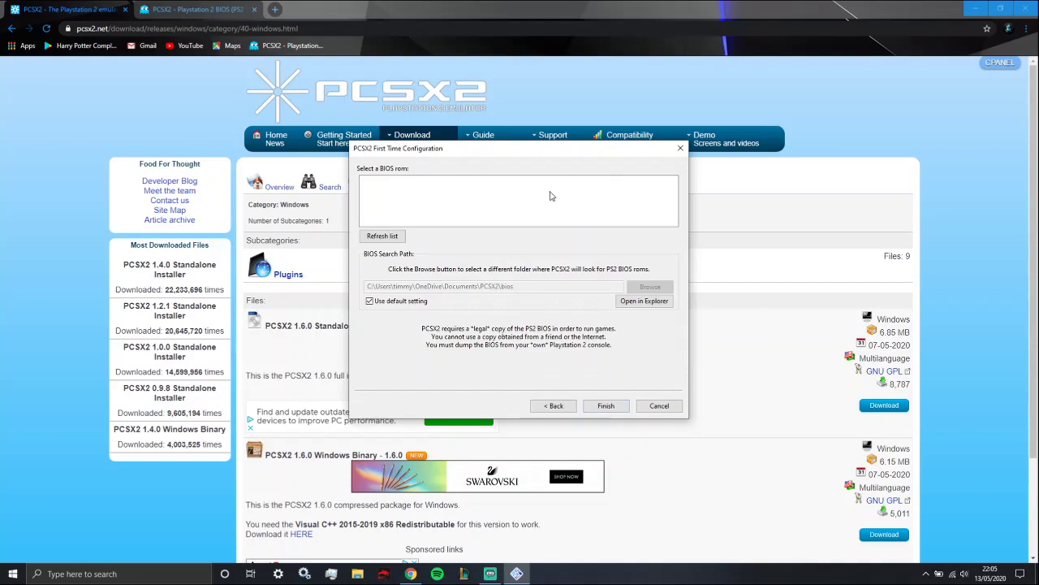
Minimise the browser and examine the BIOS files in the desktop Bios folder, closing the folder when finished
click(968, 12)
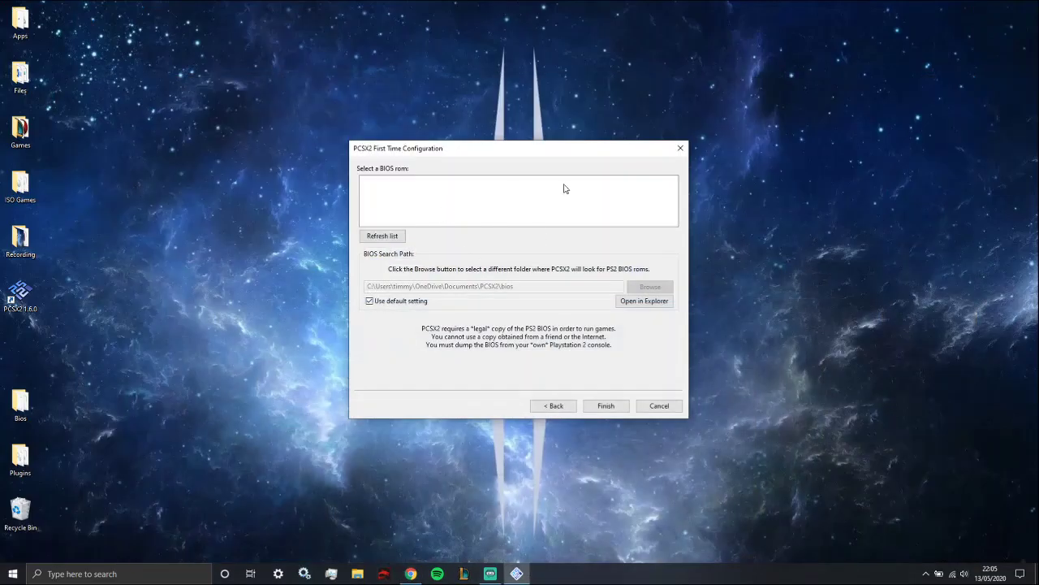
double_click(20, 404)
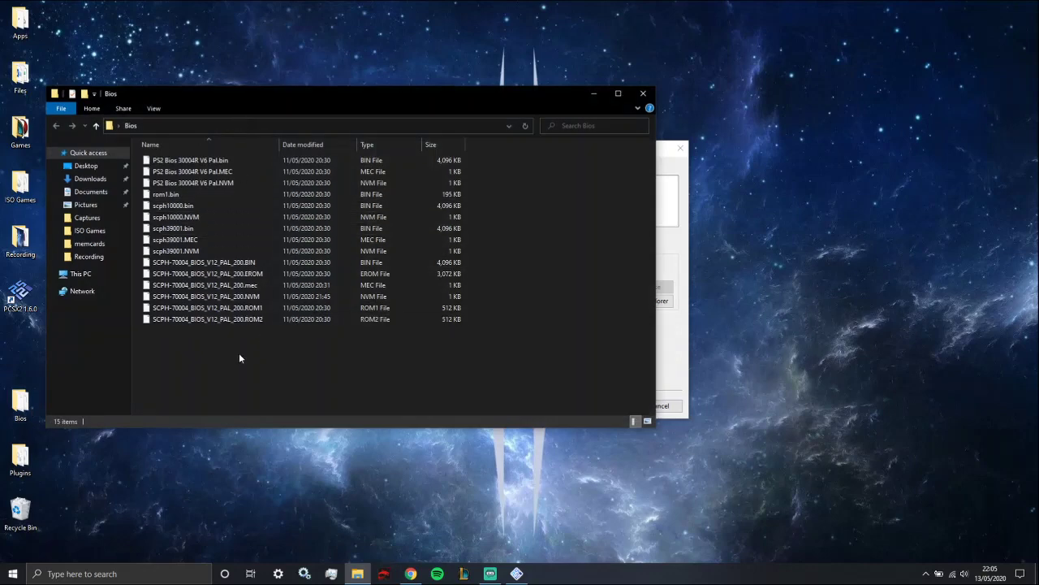
click(643, 94)
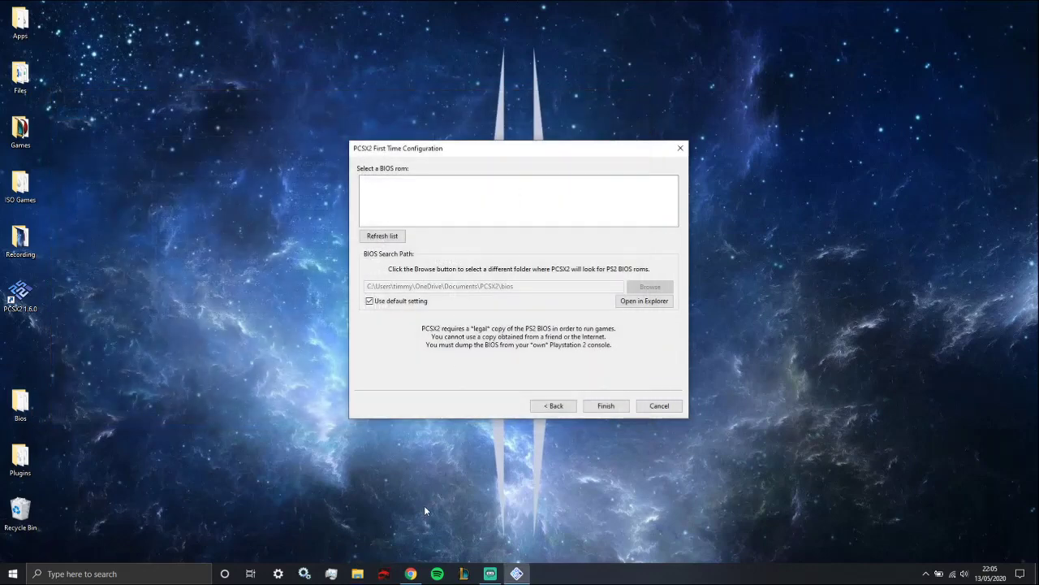
Switch to the RomsMania page in Chrome and download the PCSX2 Playstation 2 BIOS archive
click(411, 574)
click(211, 10)
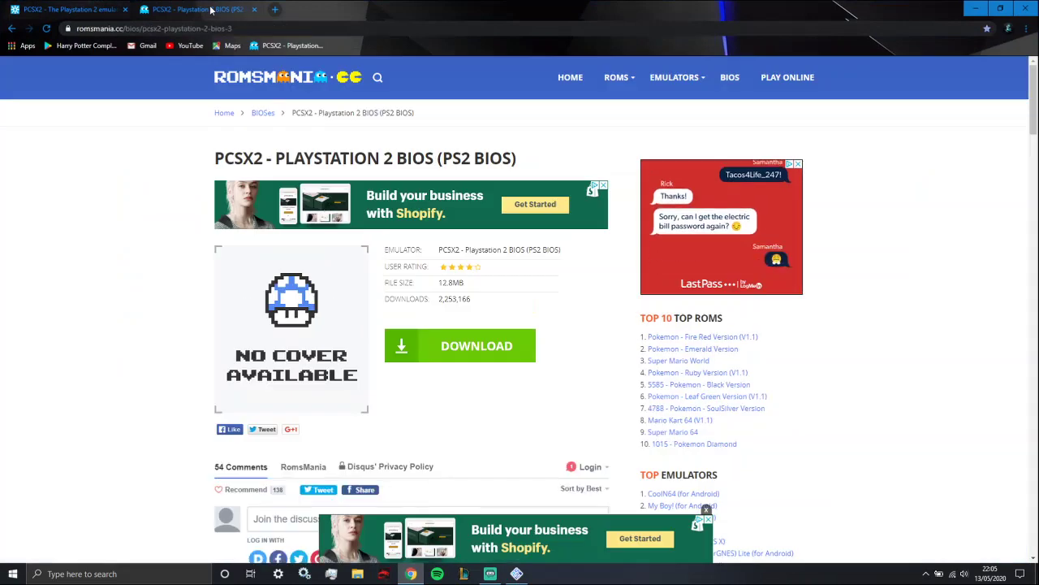
click(487, 352)
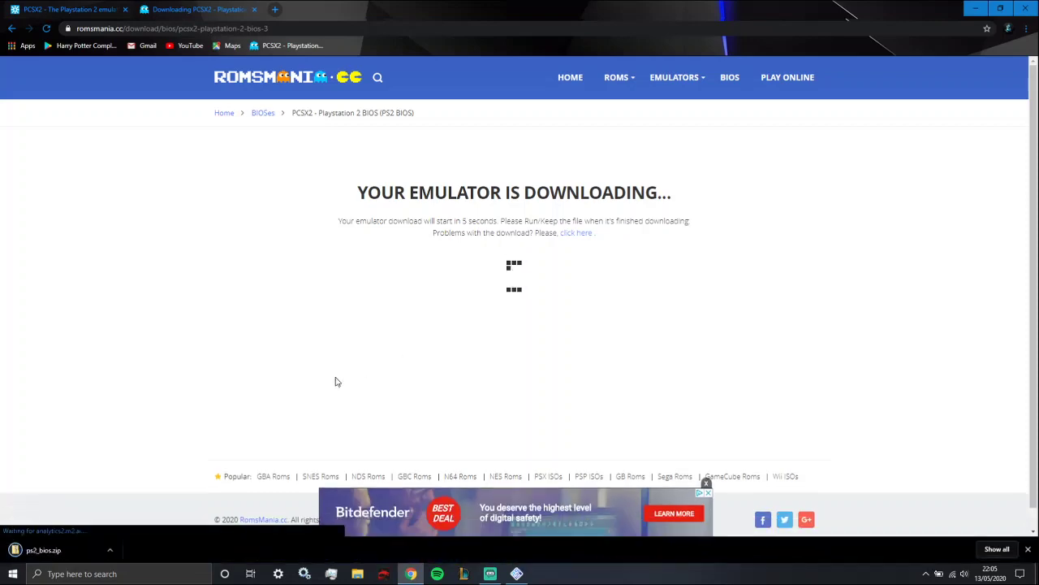
Open the downloaded ps2_bios.zip to examine its contents, and close the archive and the browser
click(112, 550)
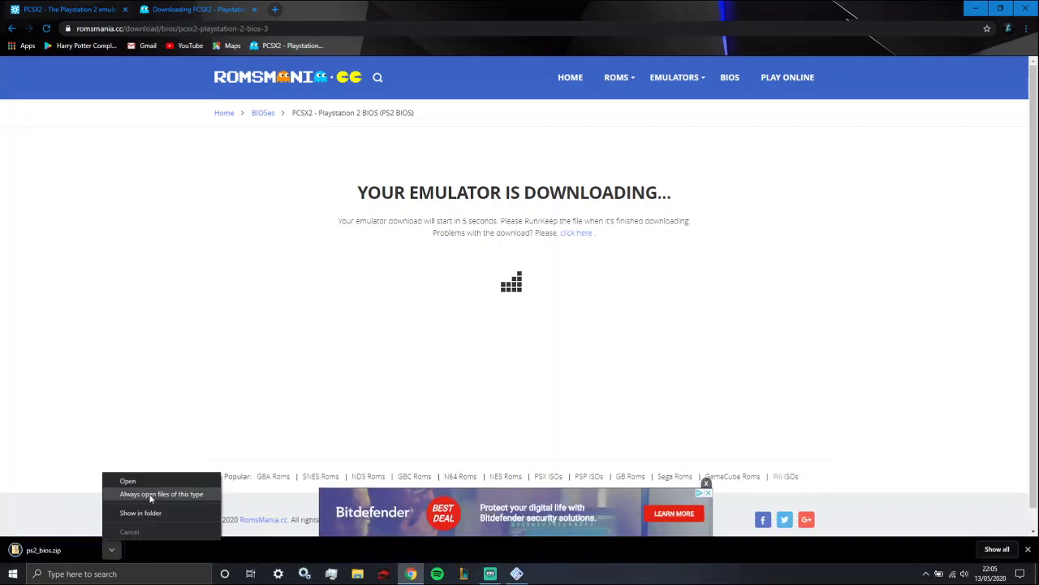
click(147, 482)
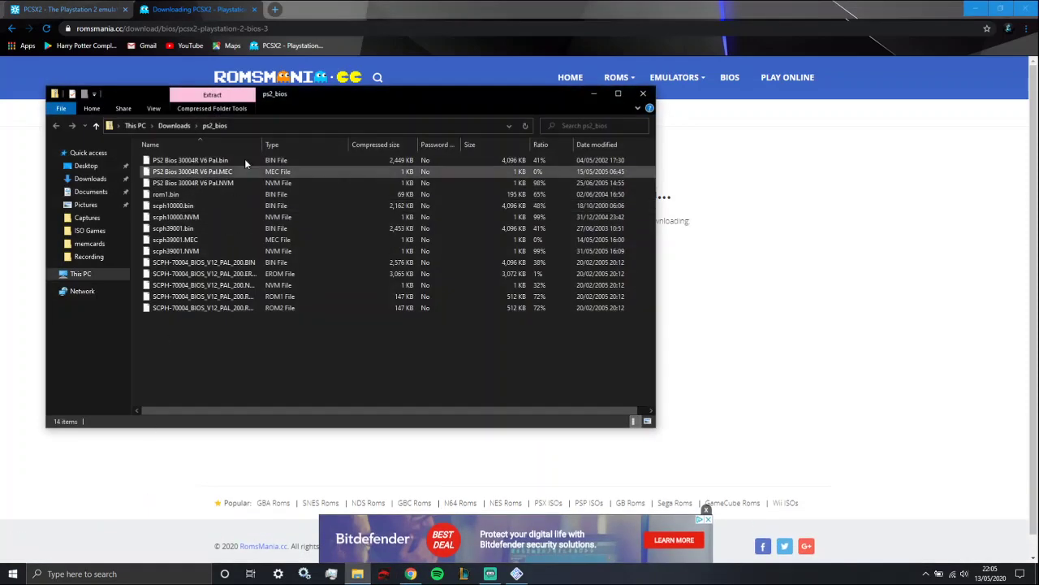
click(644, 94)
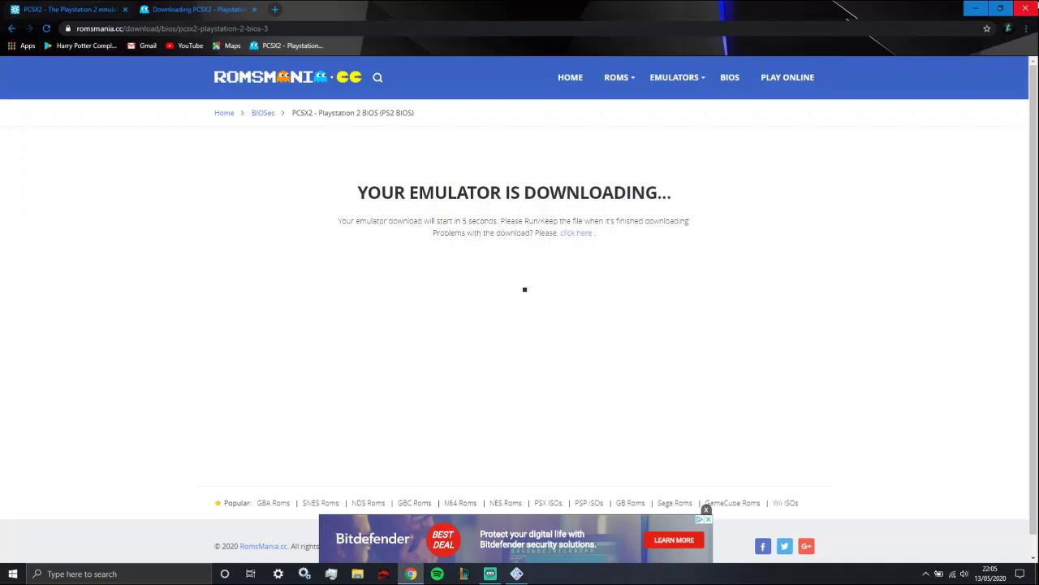
click(1026, 9)
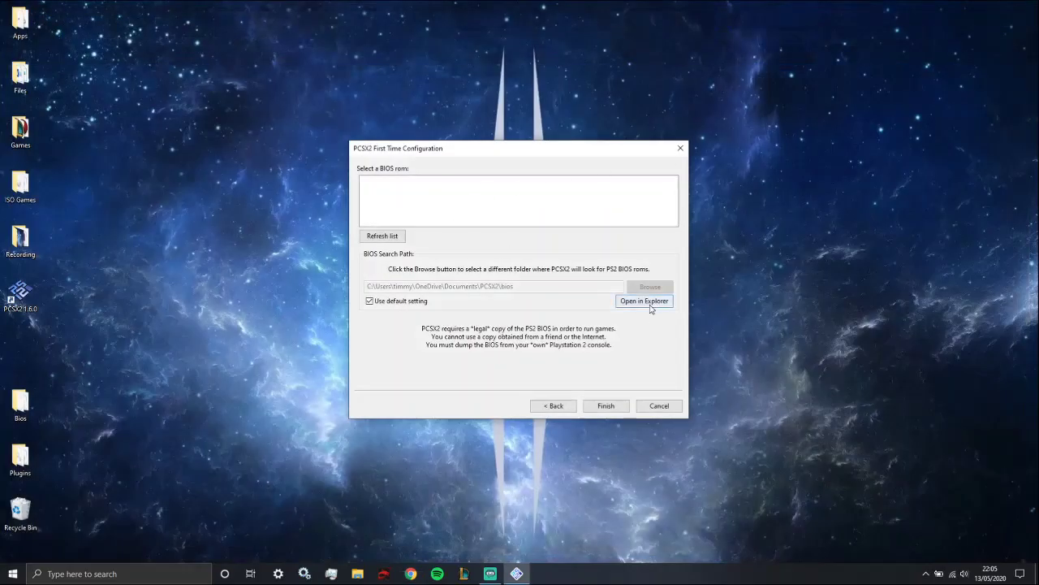
Disable the default BIOS search path and set it to the Bios folder on the Desktop
click(406, 302)
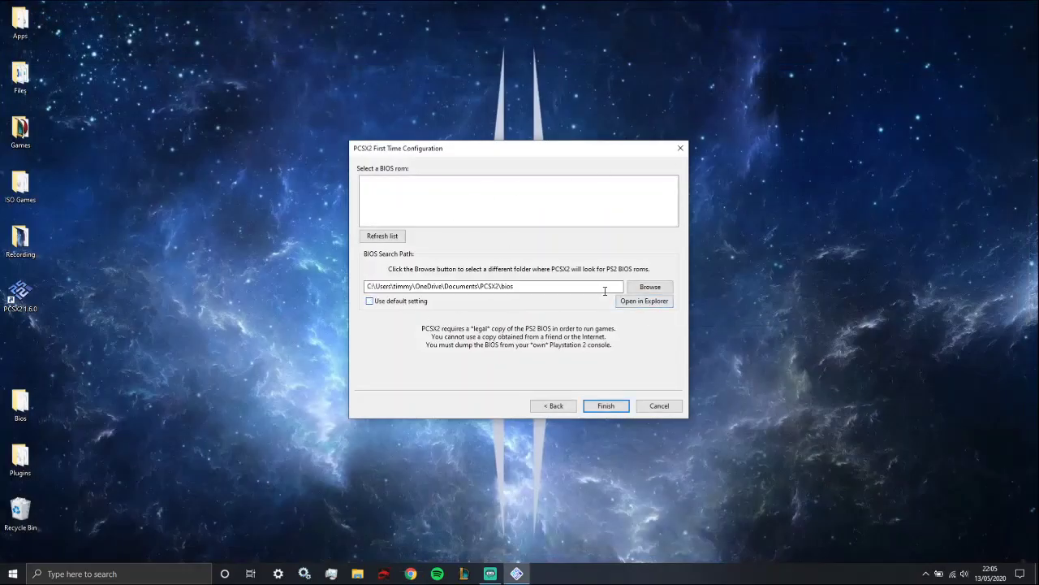
click(660, 289)
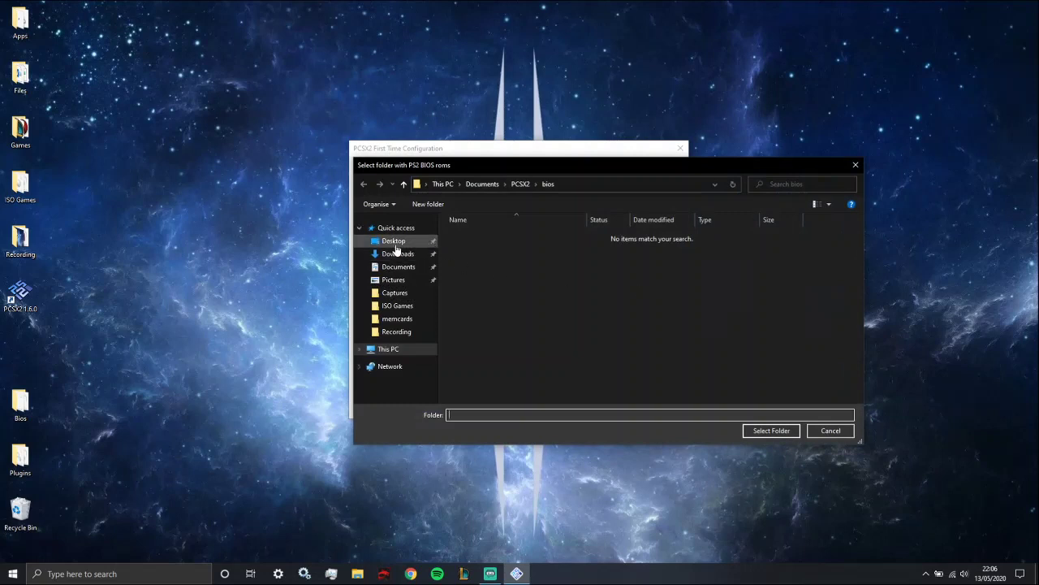
click(395, 244)
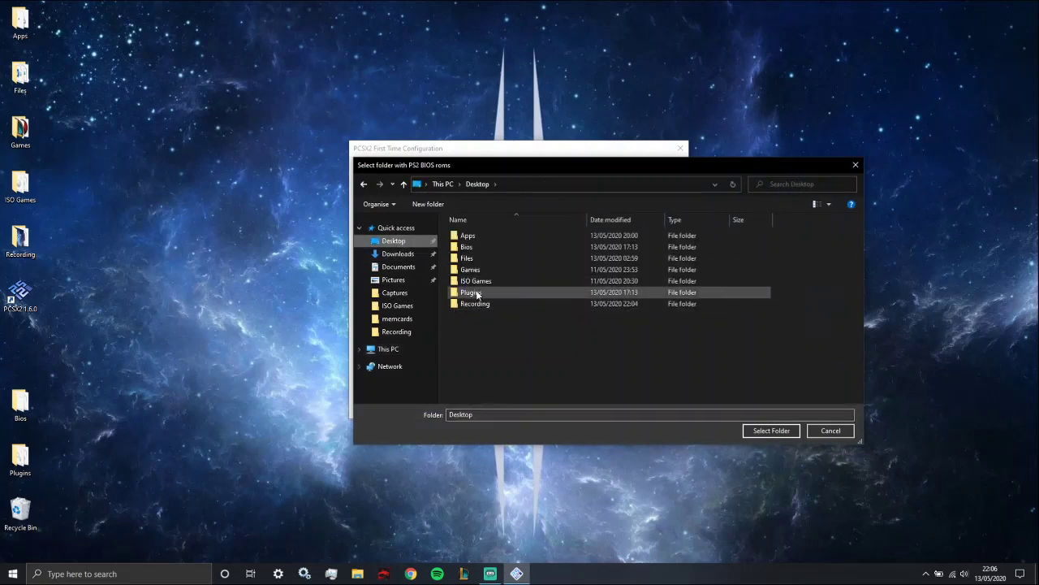
click(469, 248)
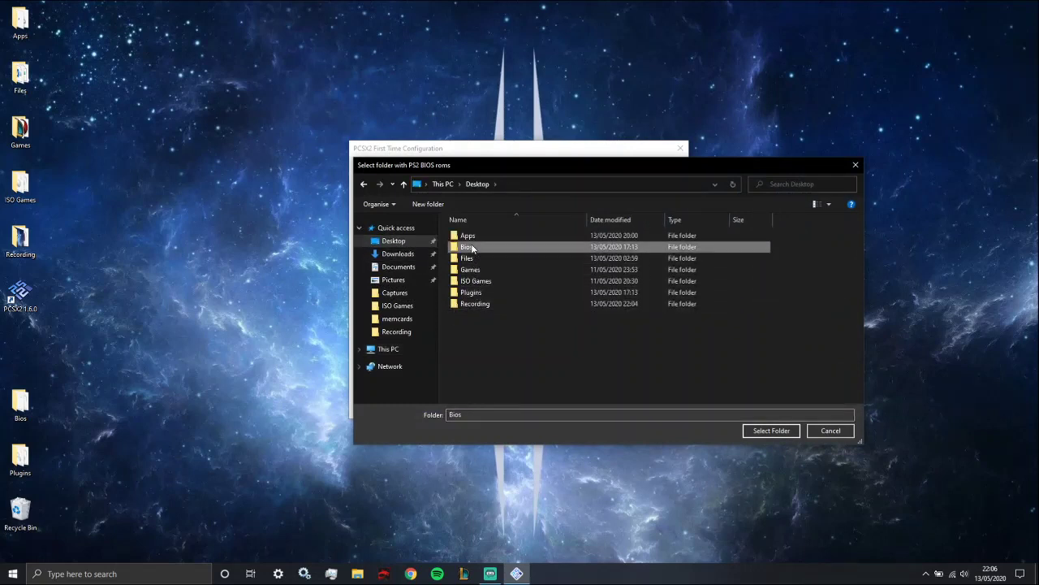
click(769, 430)
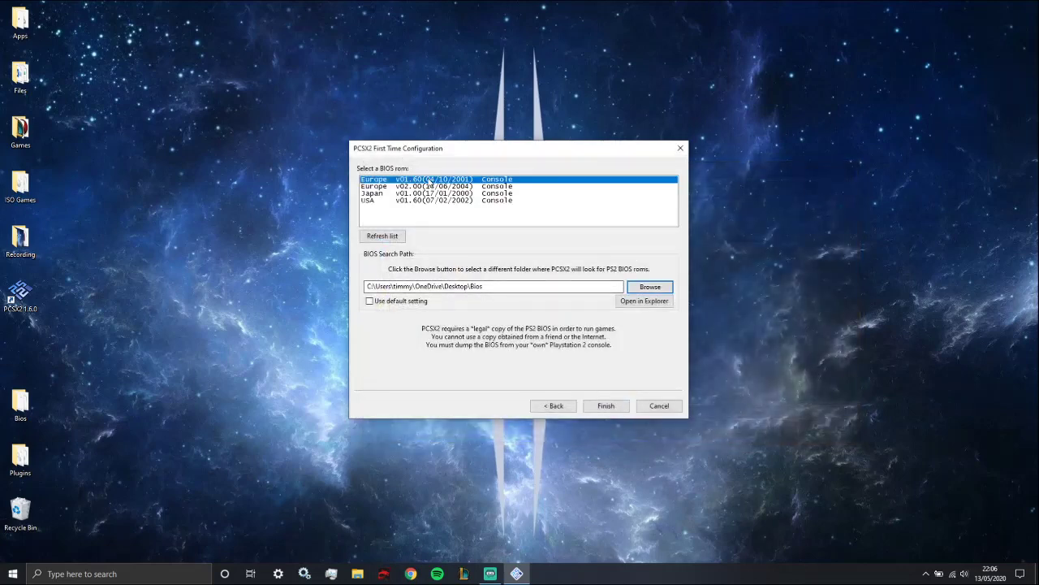
Select the Europe v02.00(14/06/2004) BIOS rom, check the desktop Bios folder's files, and finish the first-time configuration
double_click(21, 403)
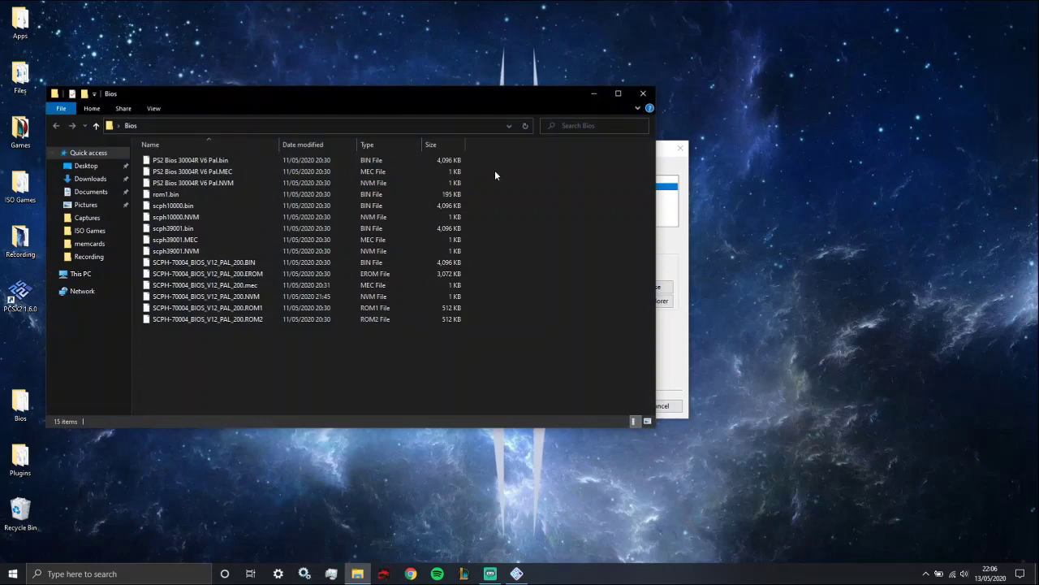
click(642, 102)
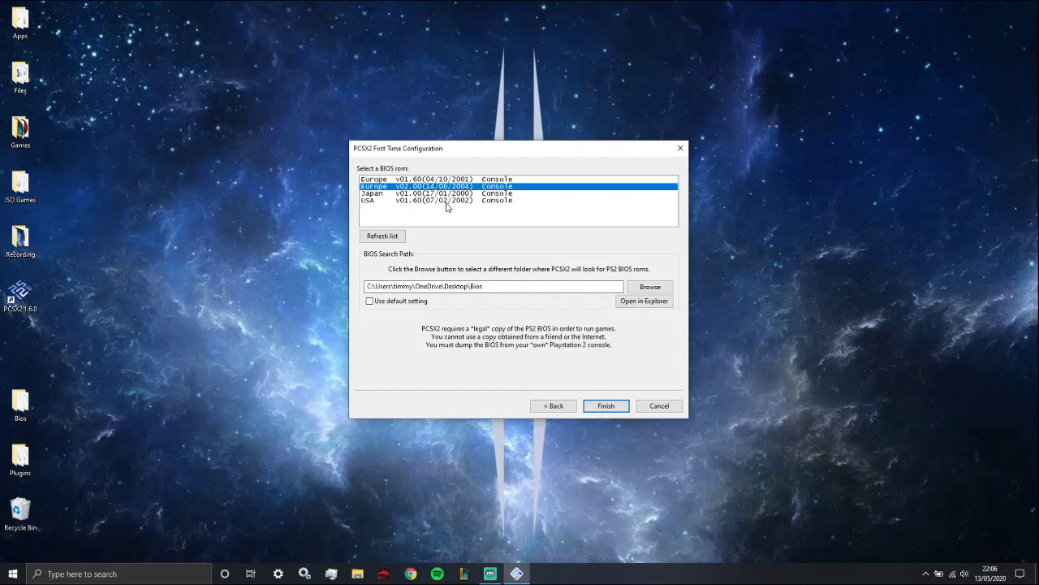
click(605, 407)
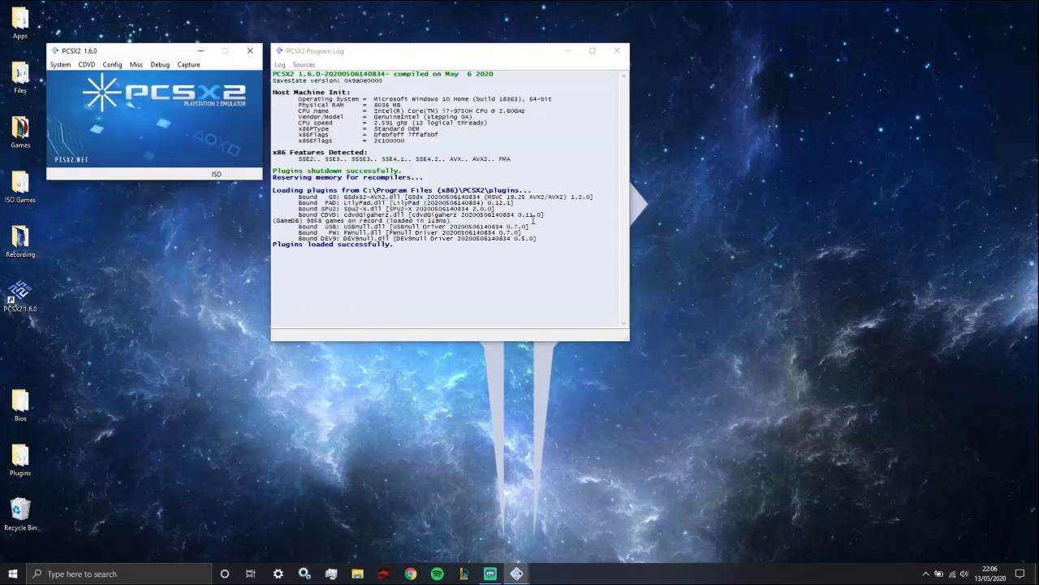
Close the PCSX2 Program Log and move the main emulator window toward the middle of the desktop
click(618, 52)
drag(165, 54, 435, 61)
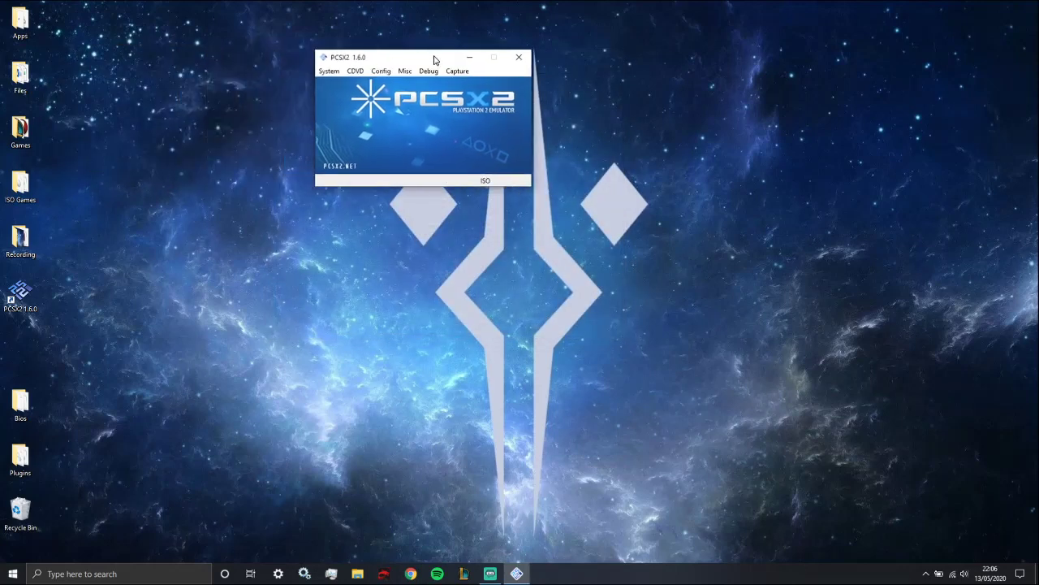
Select The Two Towers disc image from the ISO Games folder on the Desktop as the ISO source
click(328, 71)
mouse_move(358, 73)
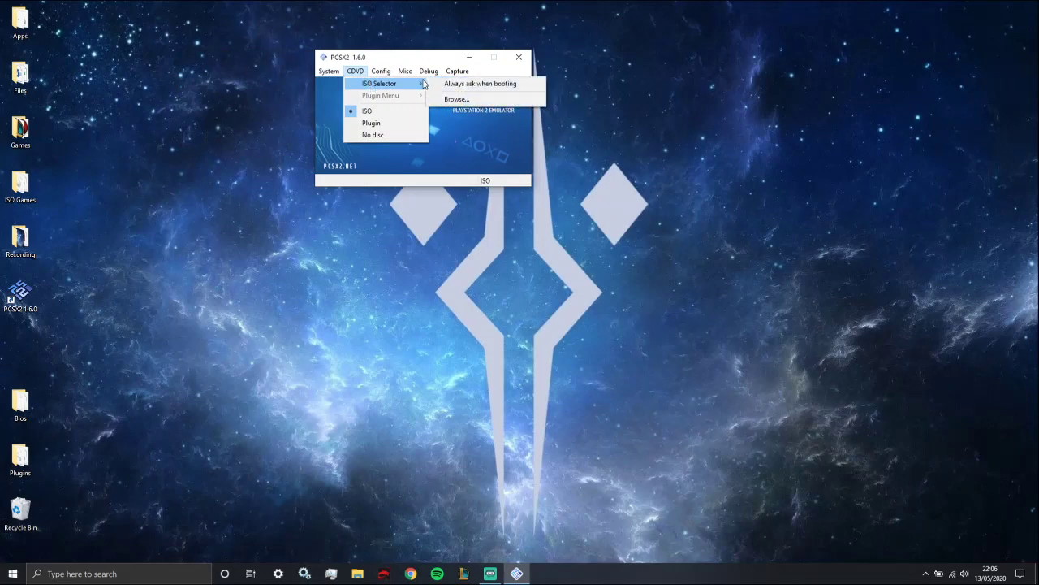
click(457, 99)
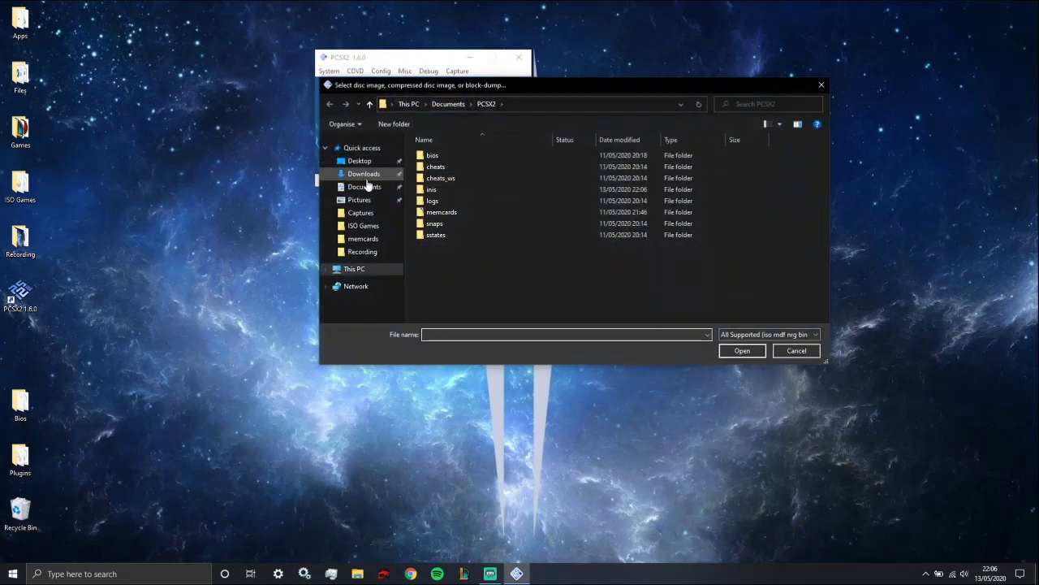
click(359, 160)
double_click(448, 201)
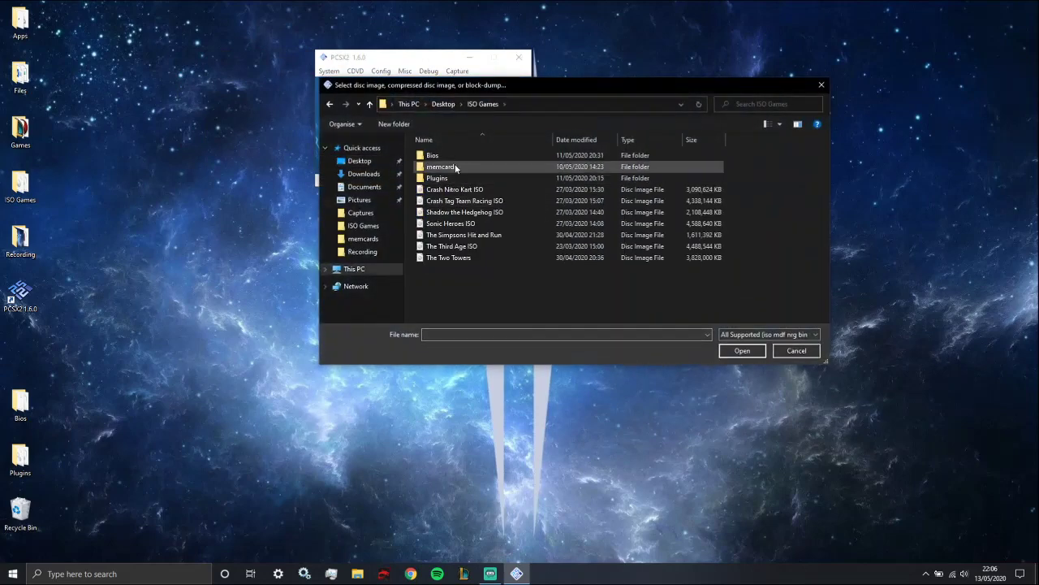
click(452, 258)
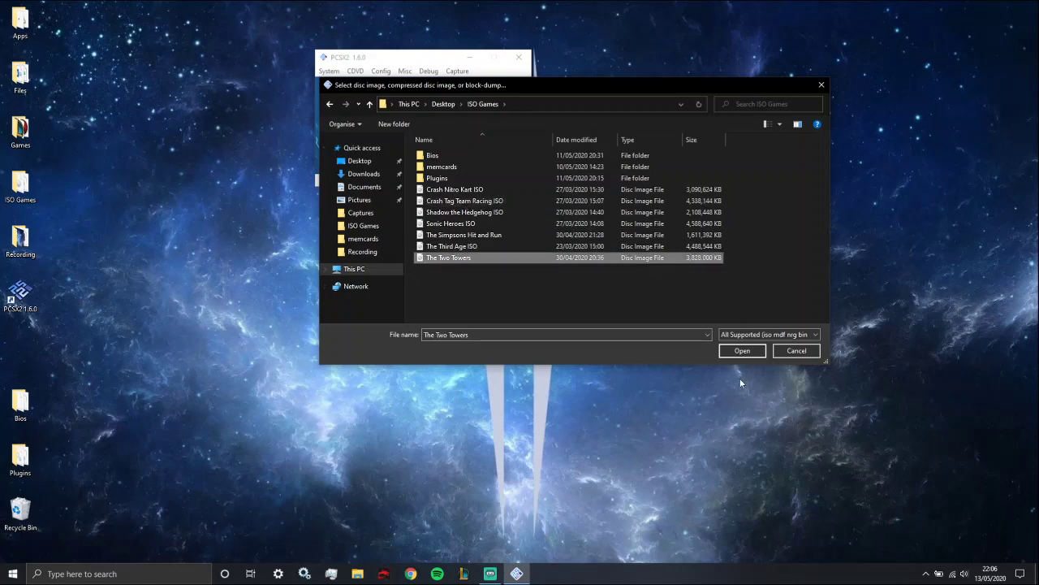
click(740, 350)
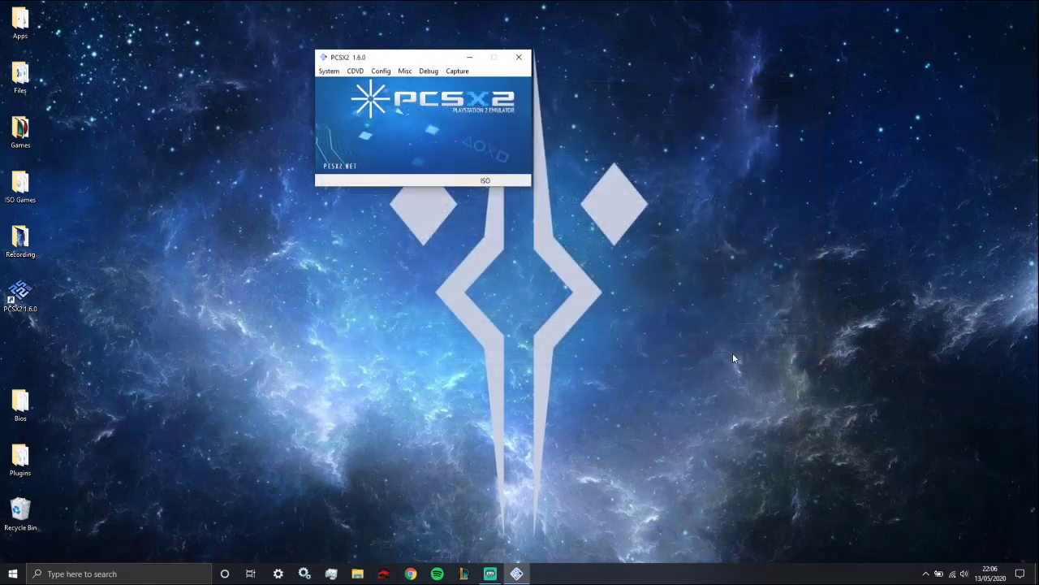
Set the disc source to No disc, run a full boot and maximize the emulation window
click(330, 72)
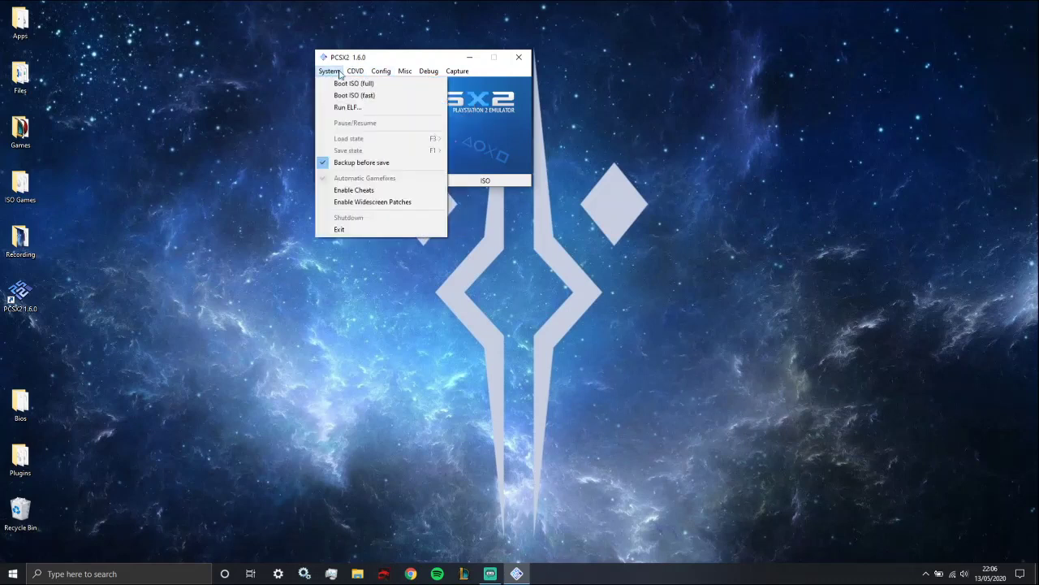
mouse_move(355, 75)
click(374, 135)
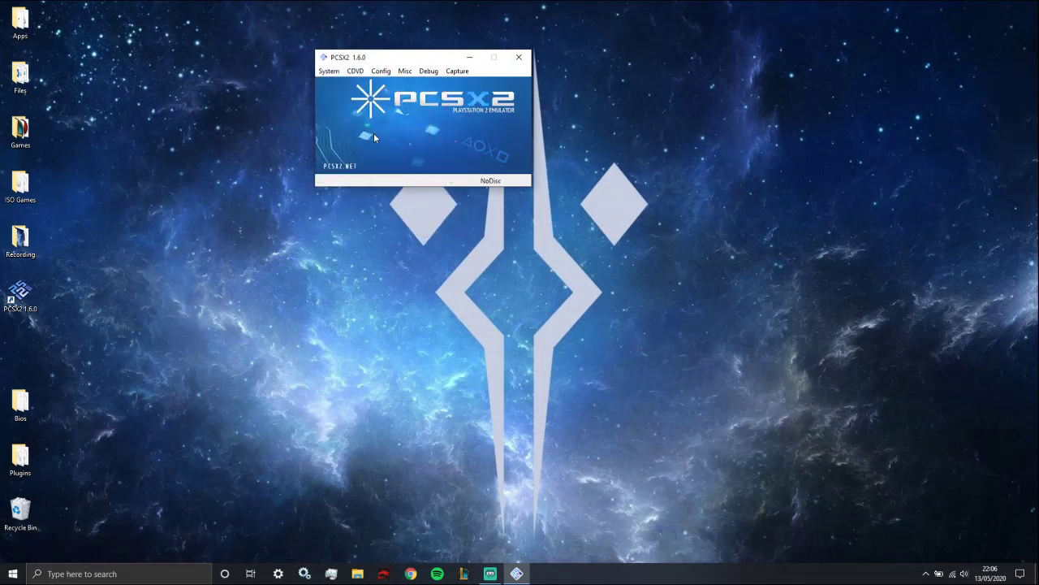
click(328, 72)
click(339, 84)
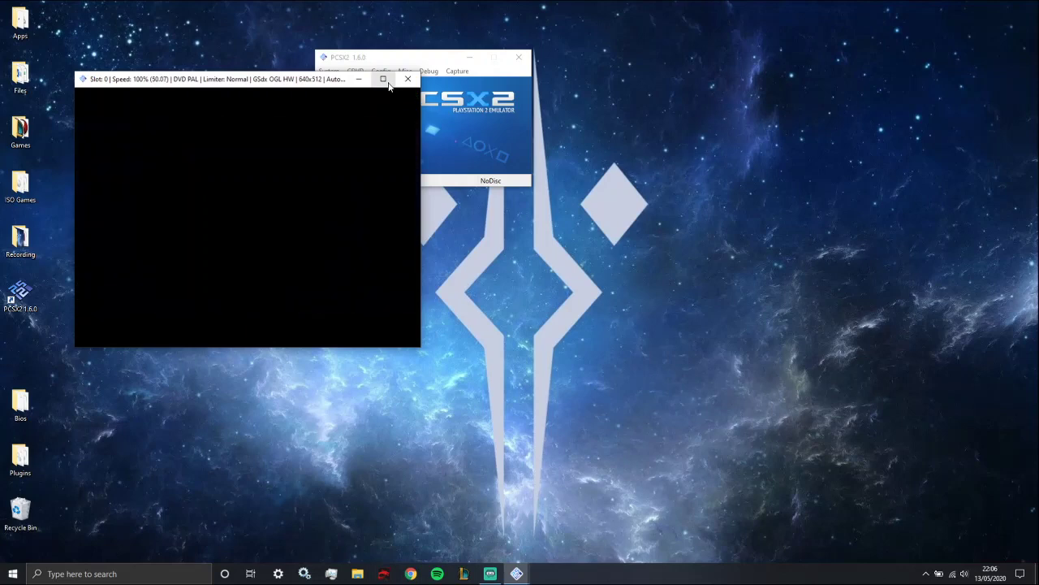
click(389, 84)
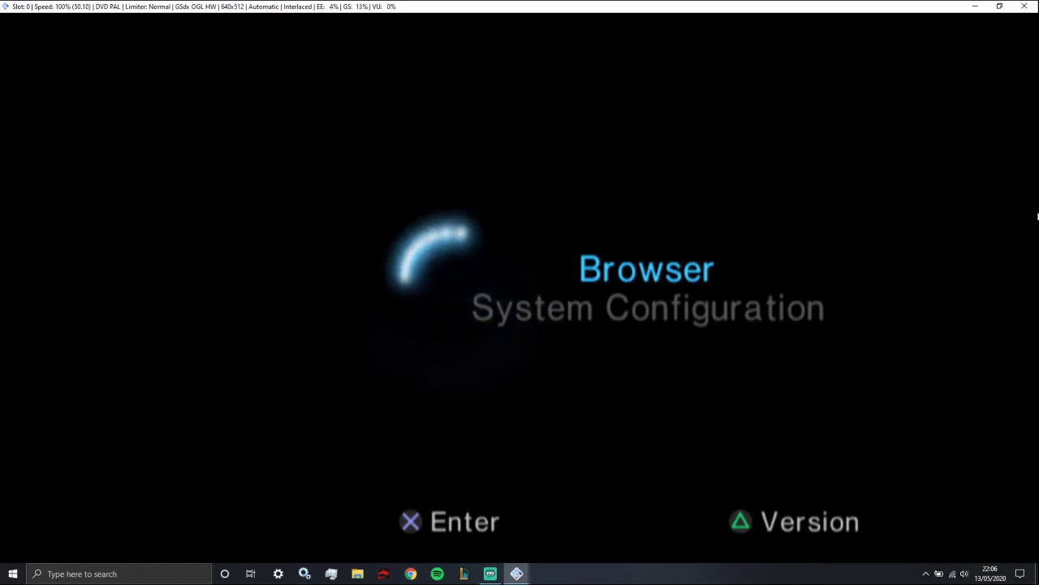
Enter the PS2 Browser and examine the saved data on Memory Card (PS2)/1, returning to the memory card selection
key(Down)
key(Up)
key(Return)
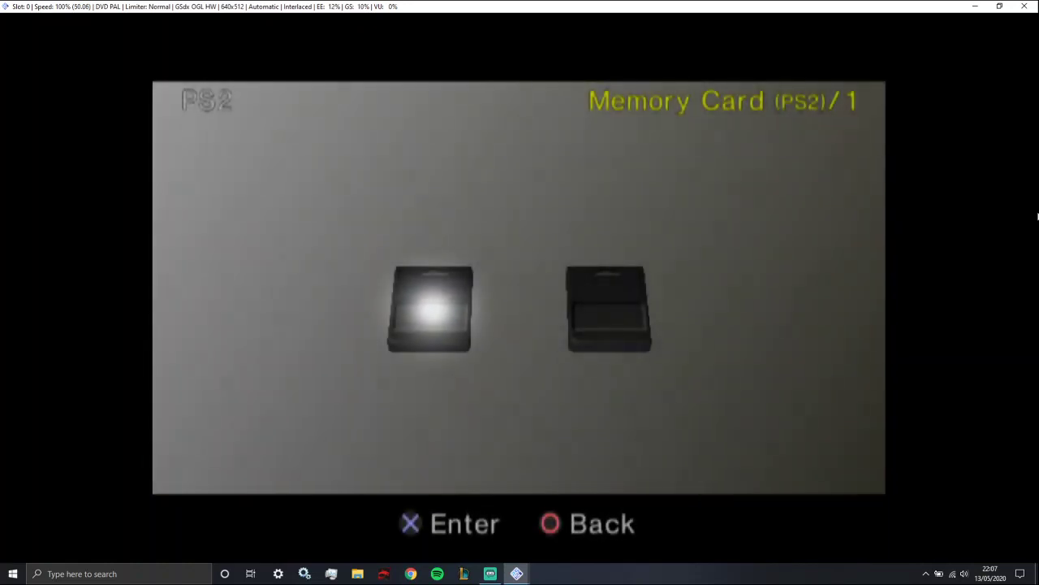
key(Return)
key(Right)
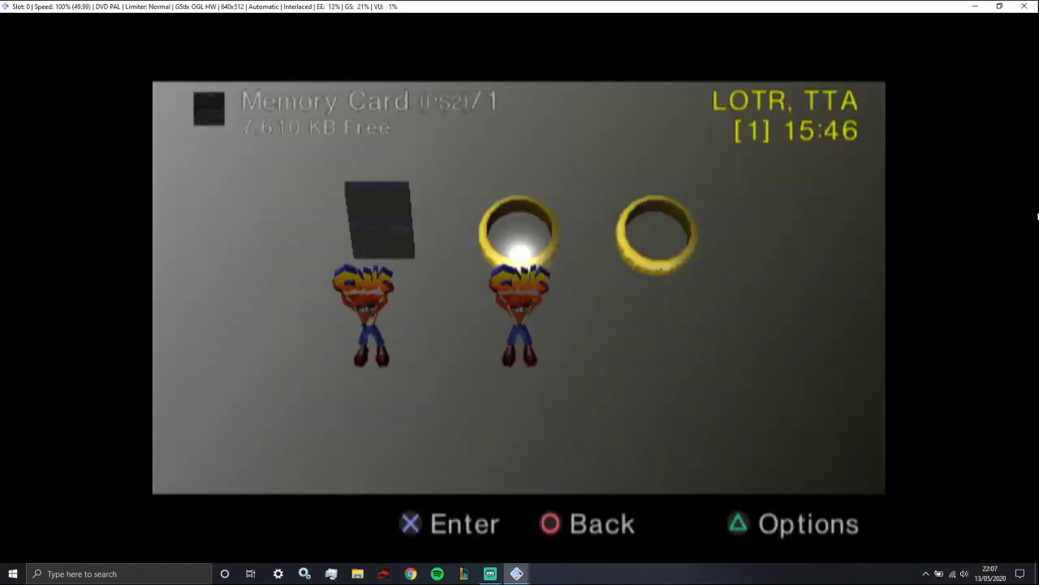
key(Right)
key(Down)
key(Left)
key(Up)
key(Right)
key(Right)
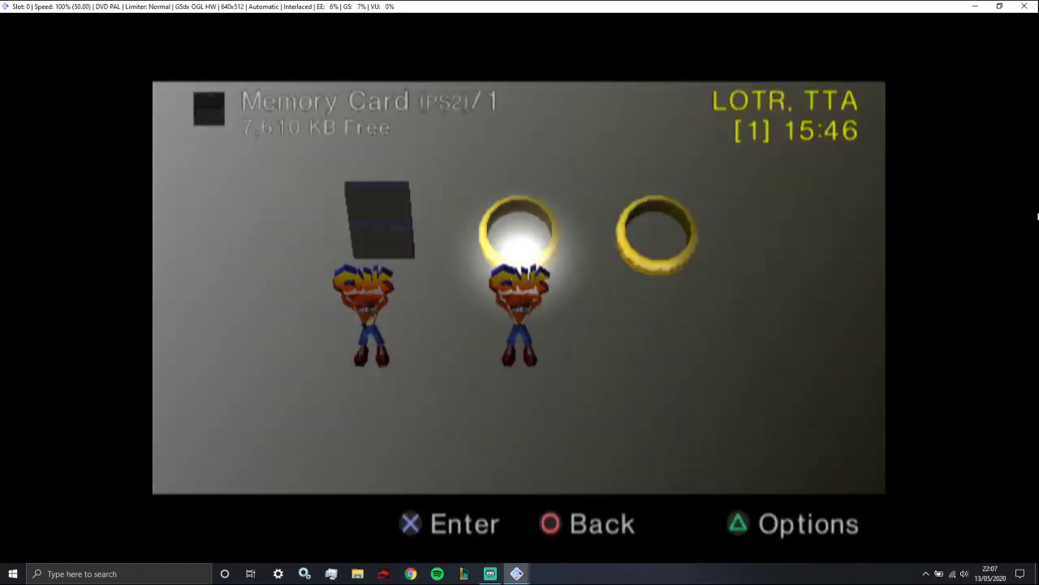
key(Down)
key(Left)
key(Up)
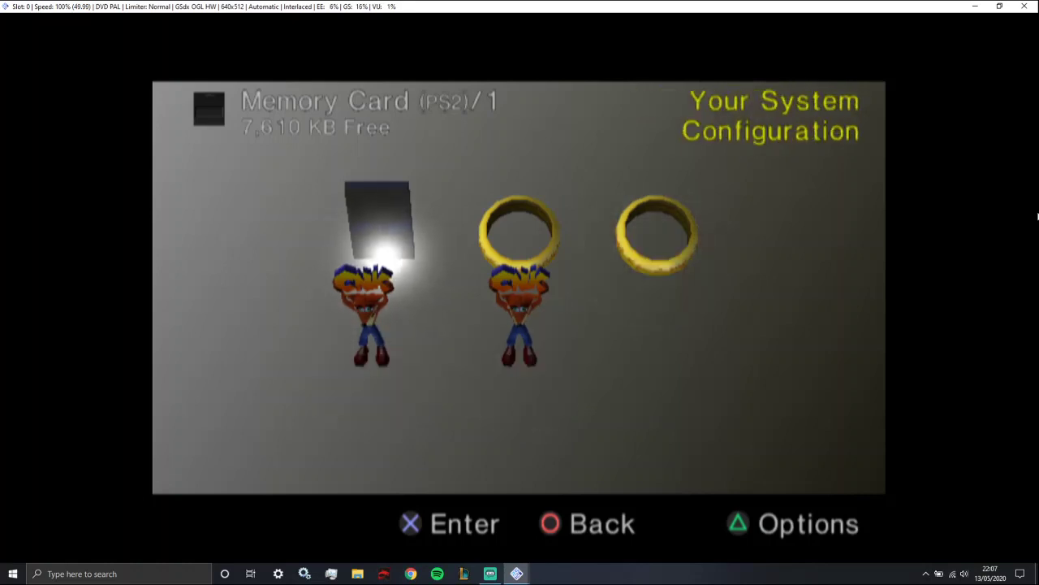
key(BackSpace)
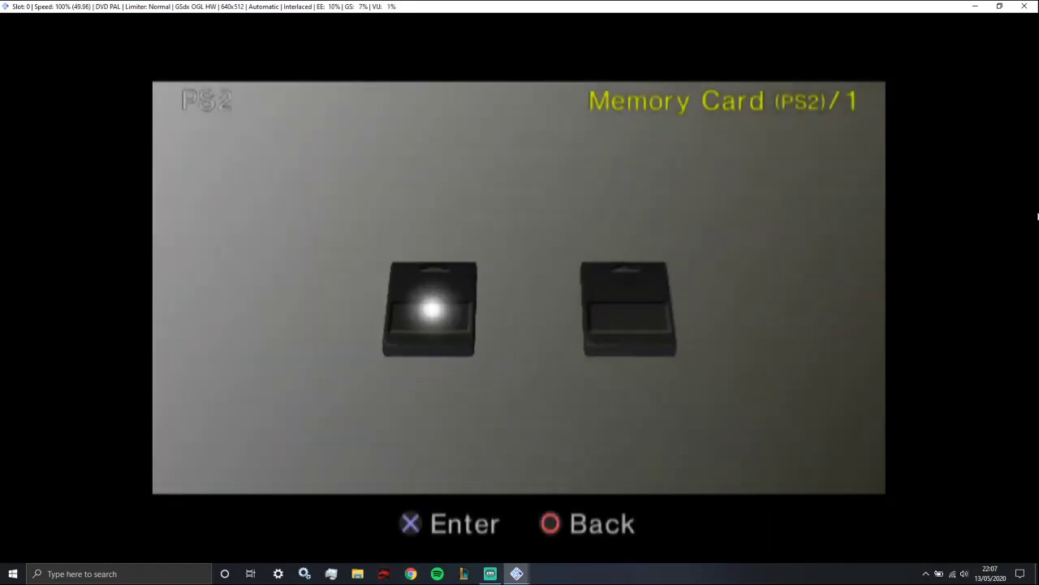
Examine the contents of Memory Card (PS2)/2, and return to the PS2 main screen and exit the emulation window
key(Right)
key(Left)
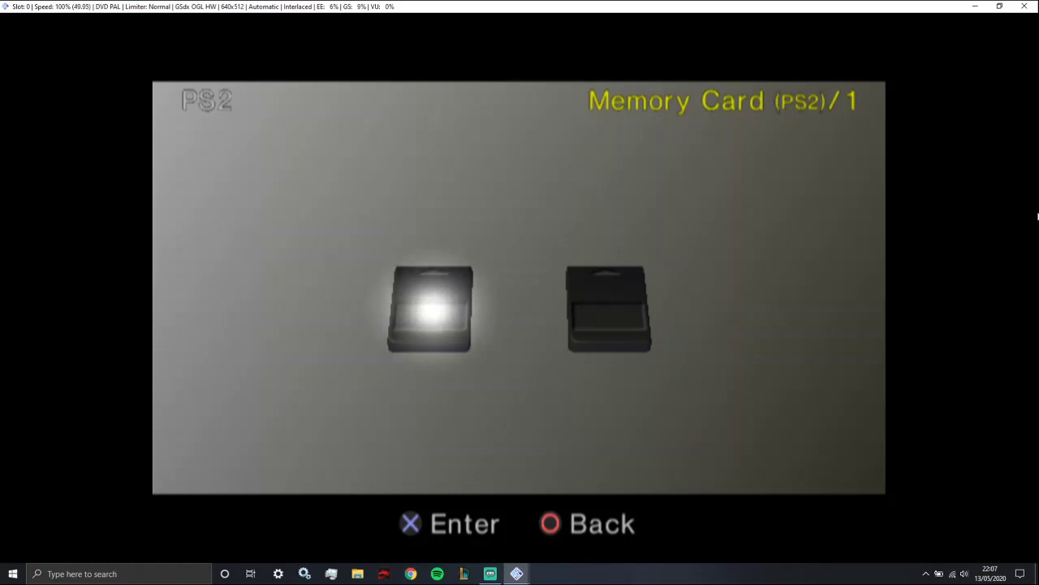
key(Right)
key(Return)
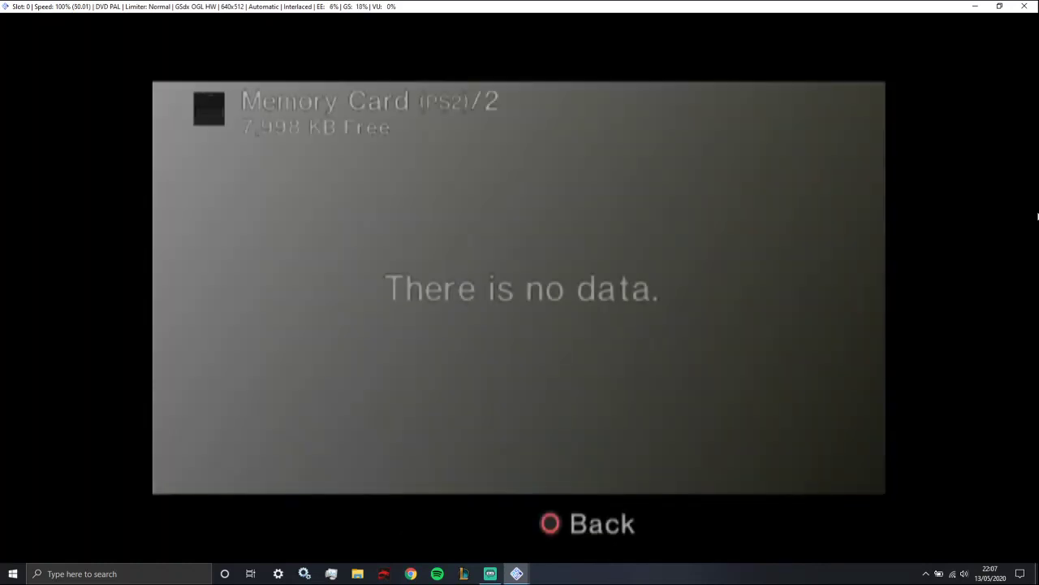
key(BackSpace)
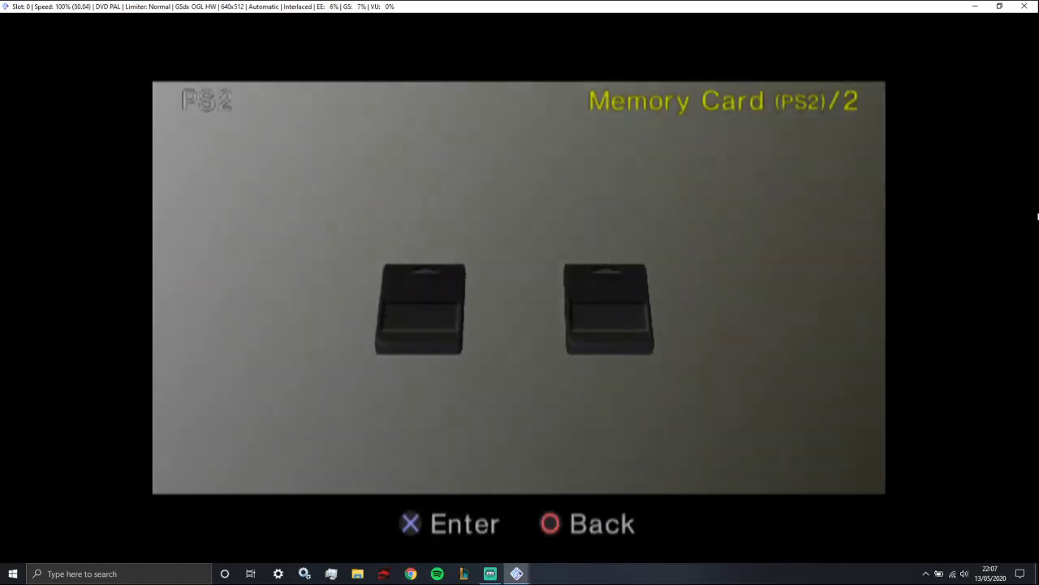
key(BackSpace)
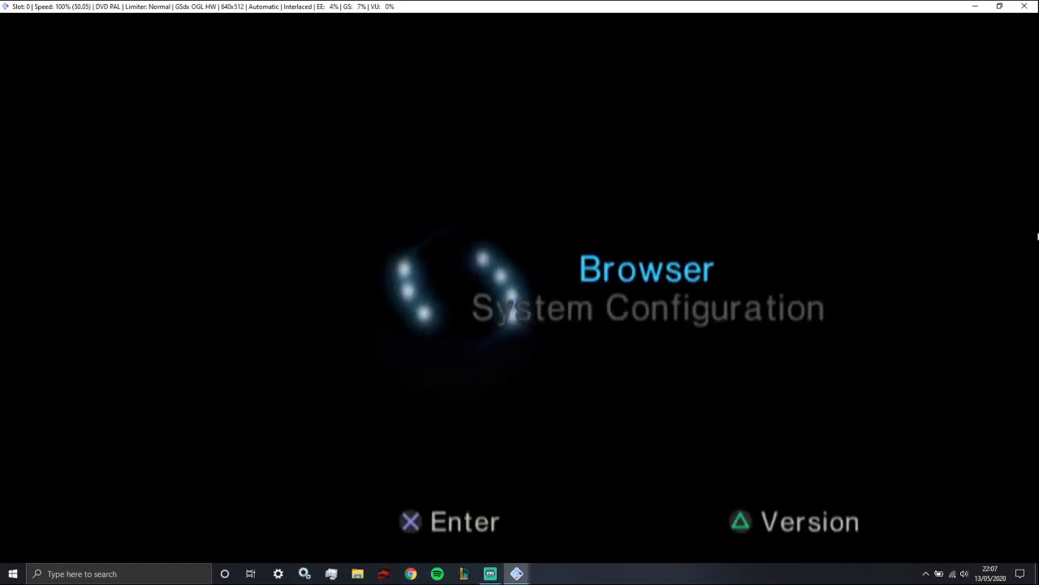
key(Escape)
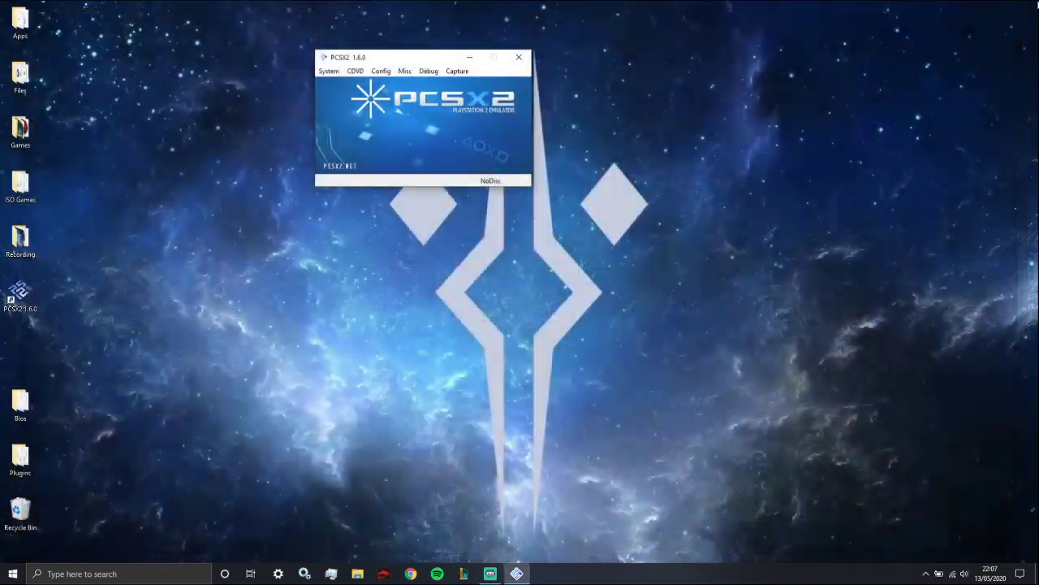
Switch the disc source to ISO and confirm the change with a system reset
click(381, 70)
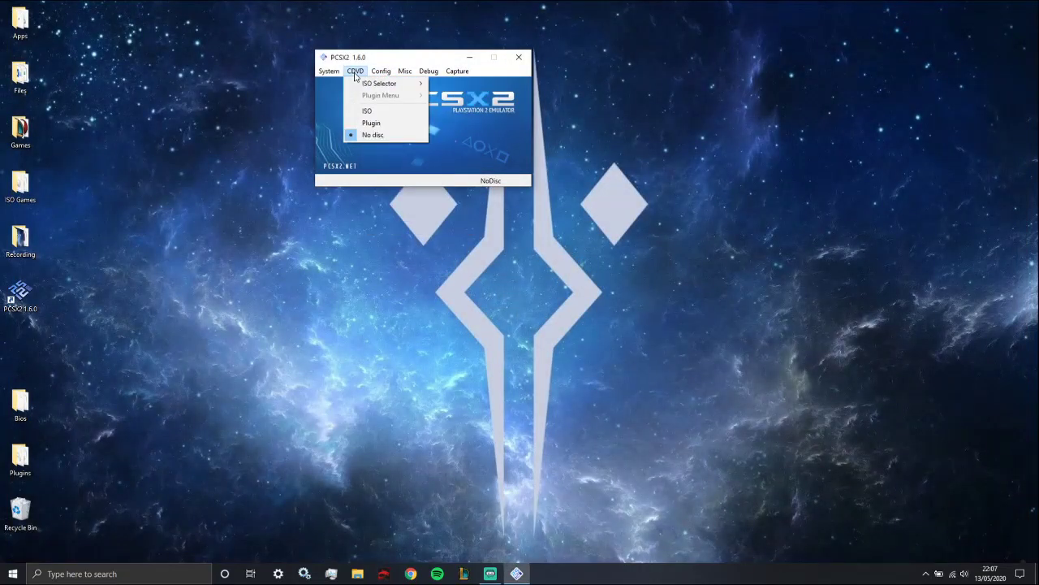
click(377, 111)
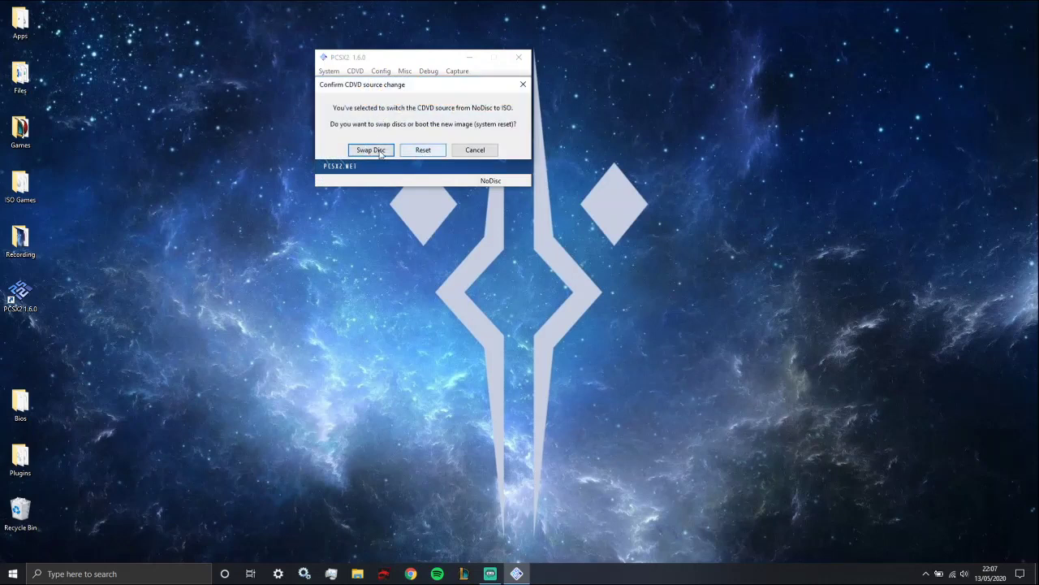
click(422, 151)
click(329, 71)
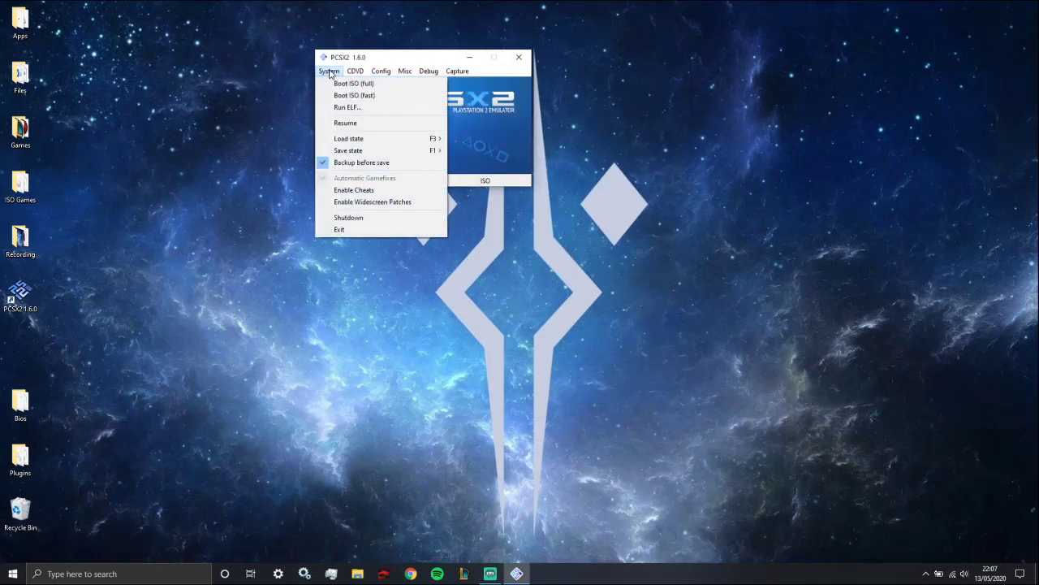
click(345, 84)
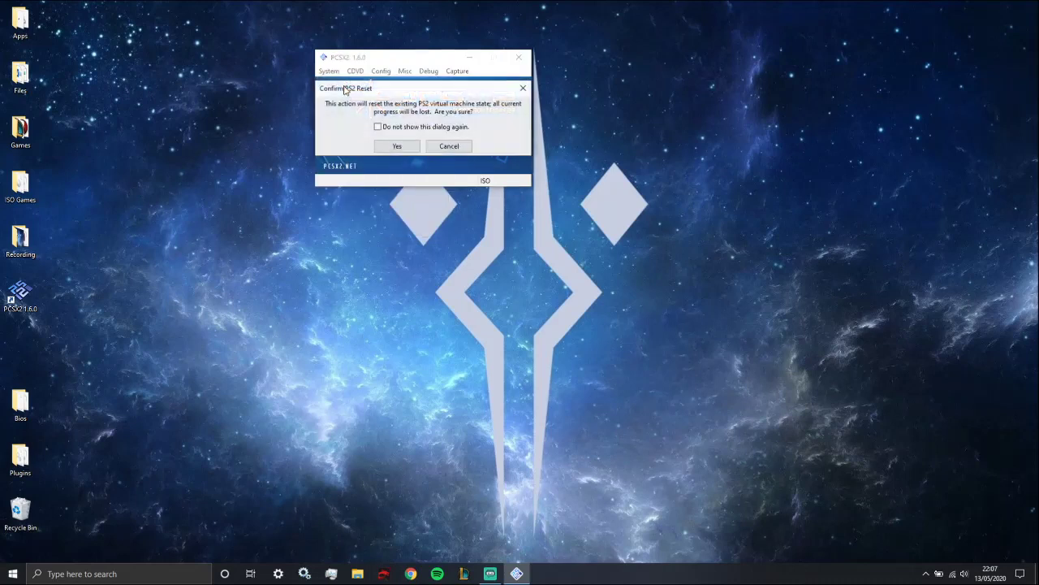
click(449, 146)
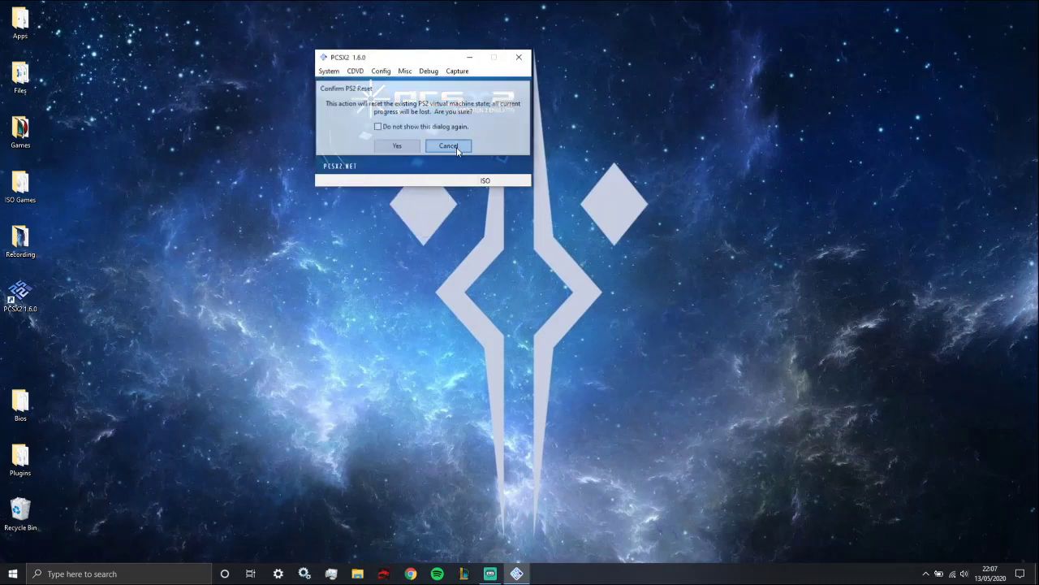
Restart PCSX2 and run a full boot of The Two Towers ISO
click(519, 57)
double_click(21, 297)
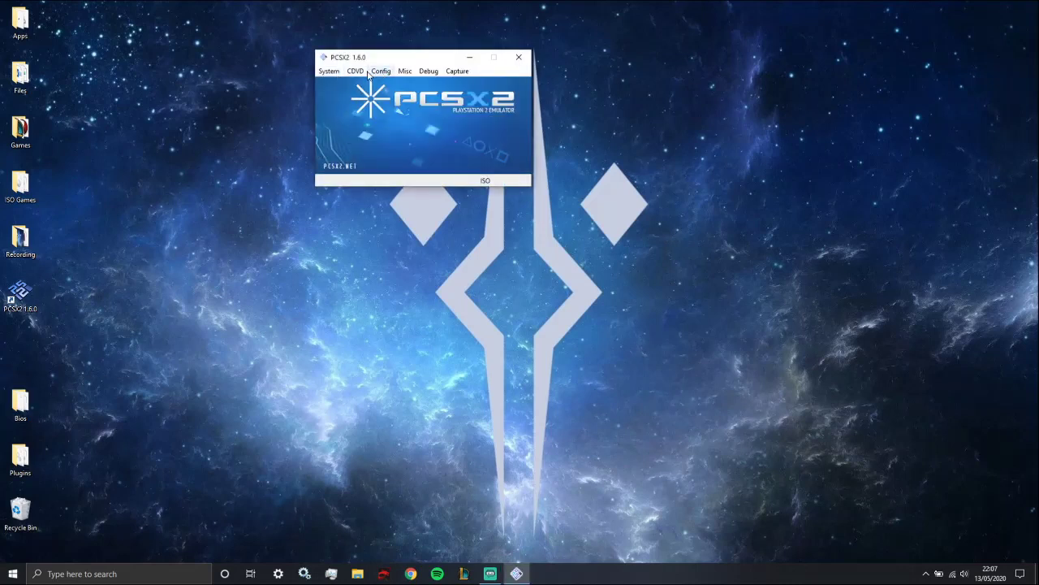
click(355, 72)
mouse_move(370, 87)
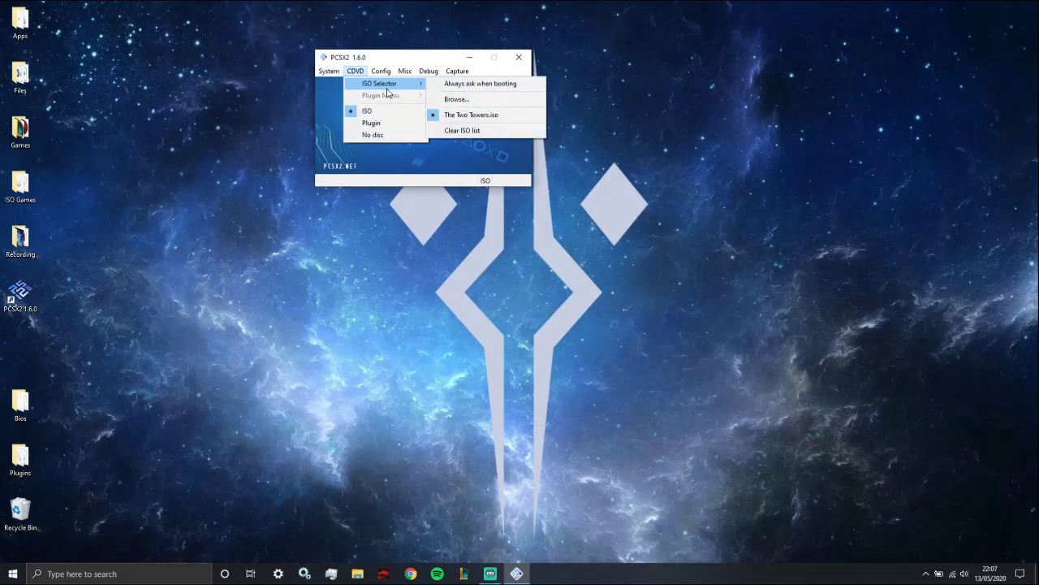
click(336, 83)
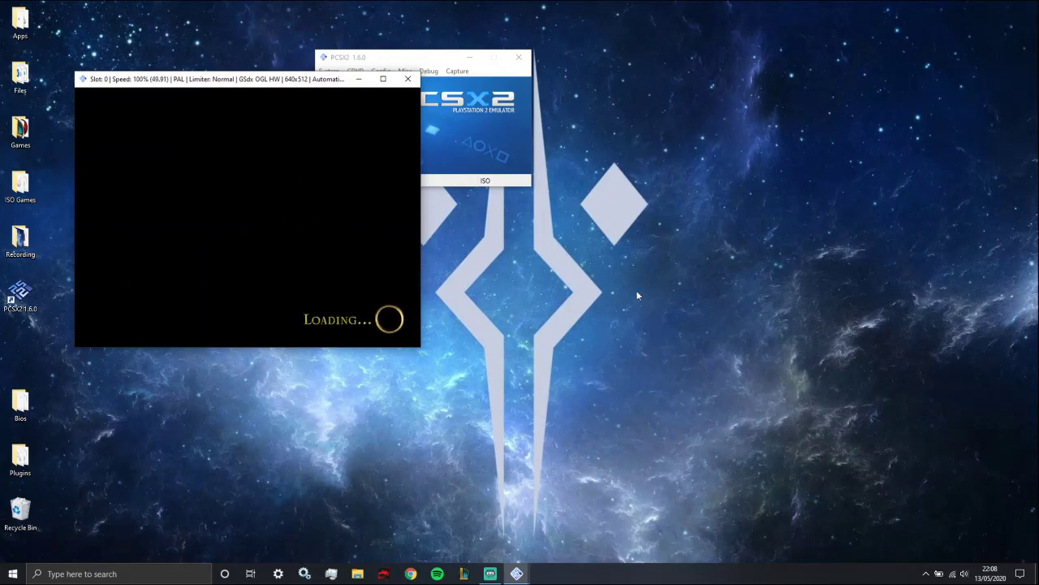
key(Return)
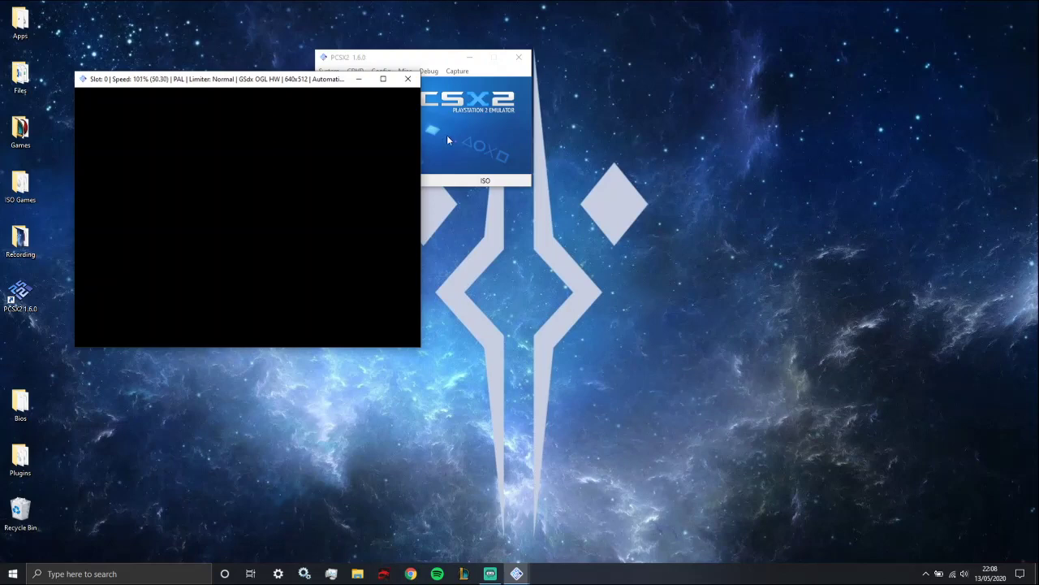
Close the running game window and open the Game Fixes page of the emulation settings
click(408, 79)
click(381, 70)
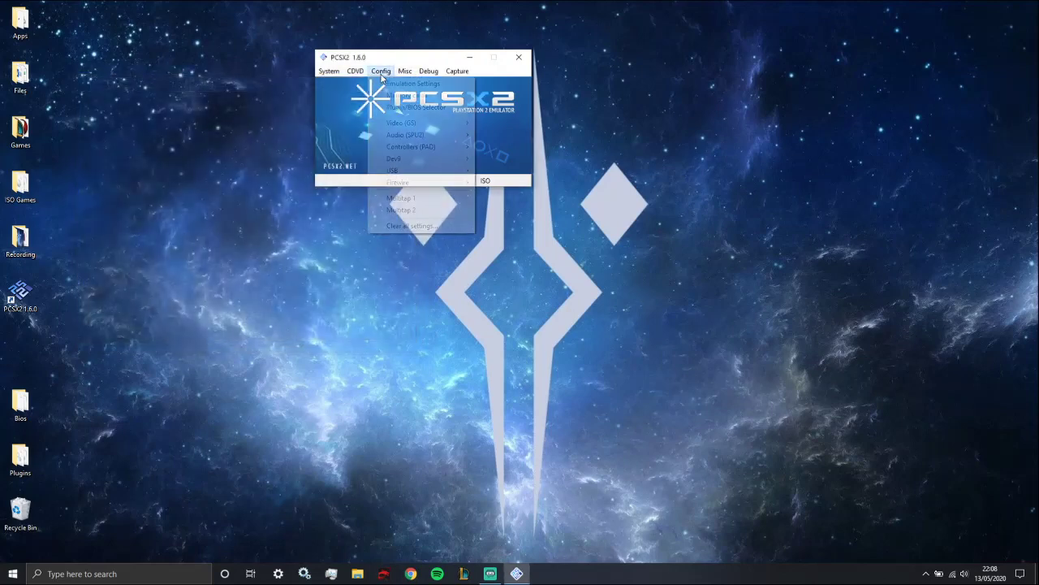
click(403, 83)
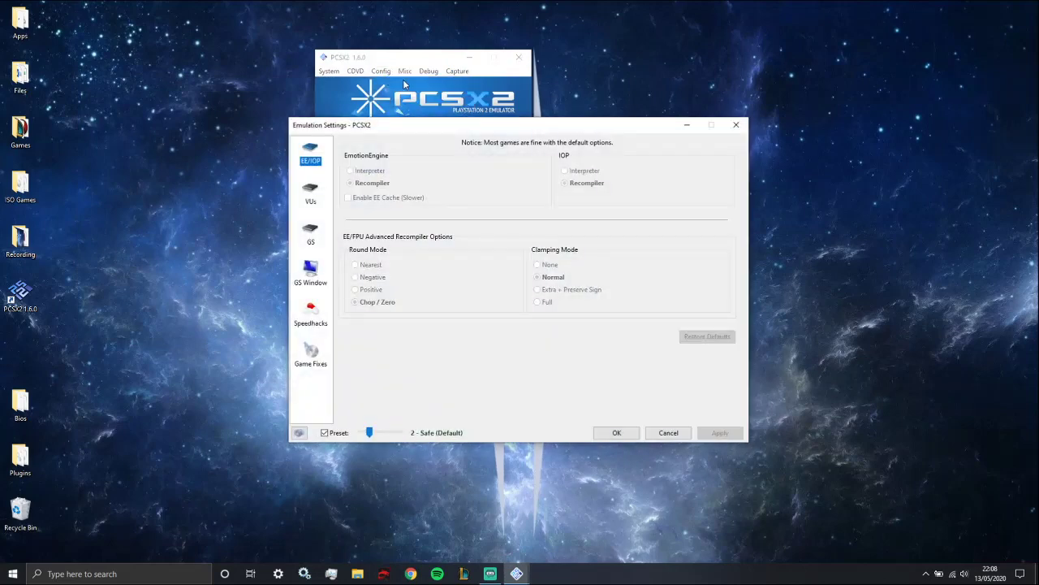
click(312, 355)
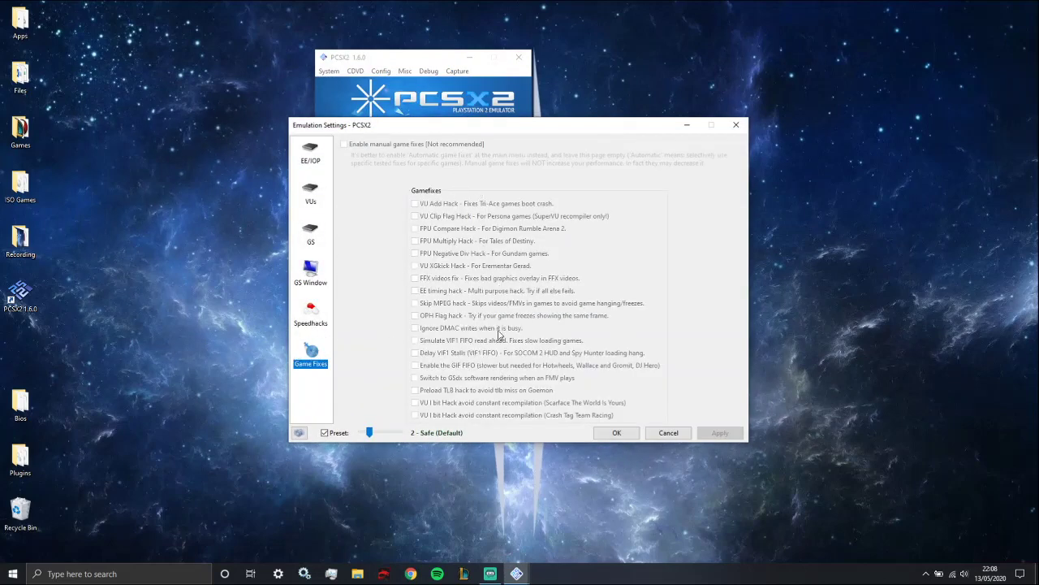
Try the 6 - Mostly Harmful preset, set it to Balanced, and disable the preset so settings can be applied manually
click(368, 430)
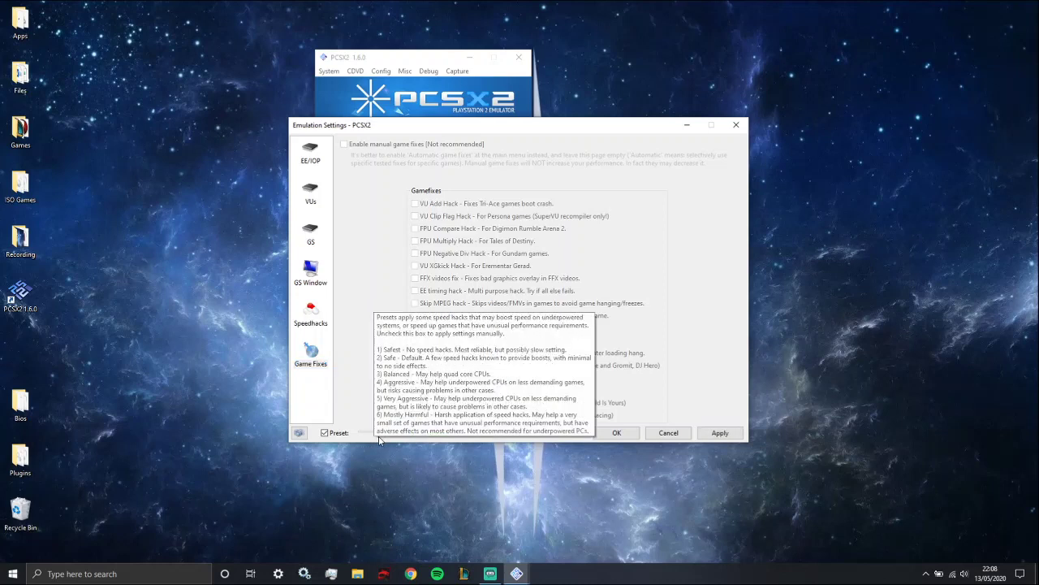
drag(382, 439, 438, 438)
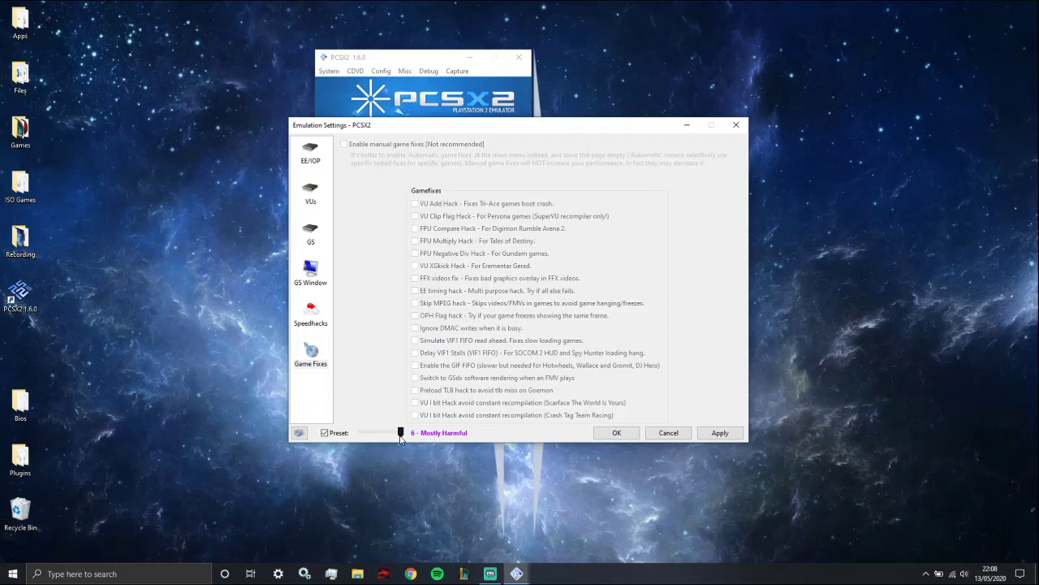
drag(400, 439, 377, 437)
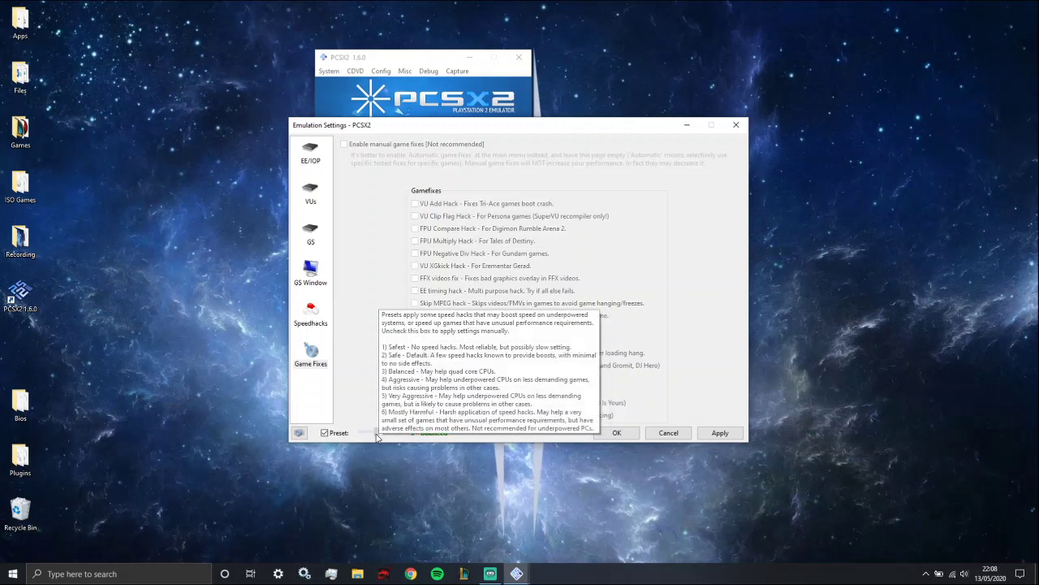
click(325, 435)
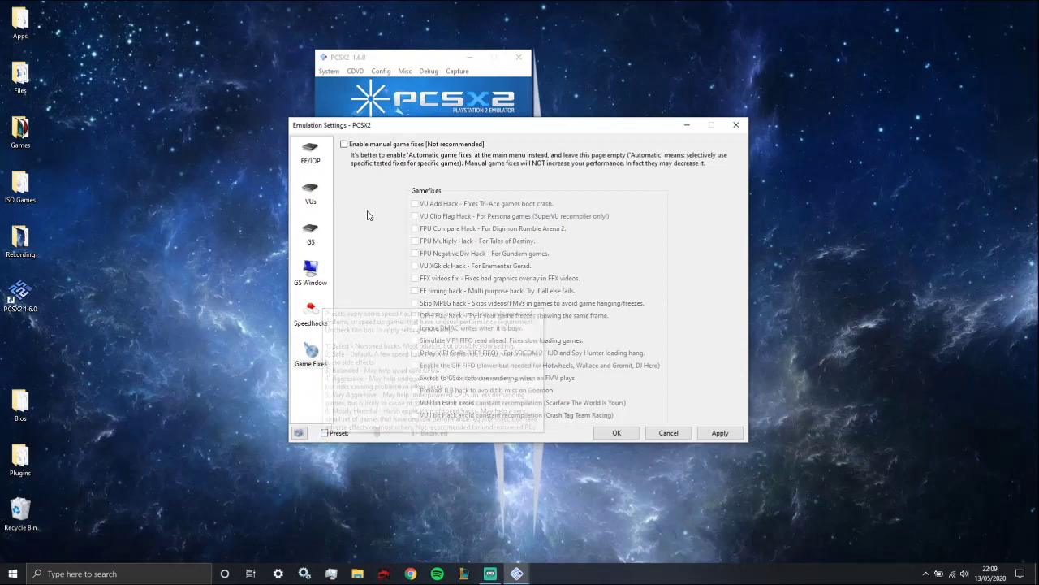
Enable manual game fixes with 'Switch to GSdx software rendering when an FMV plays', then apply and accept the emulation settings
click(343, 144)
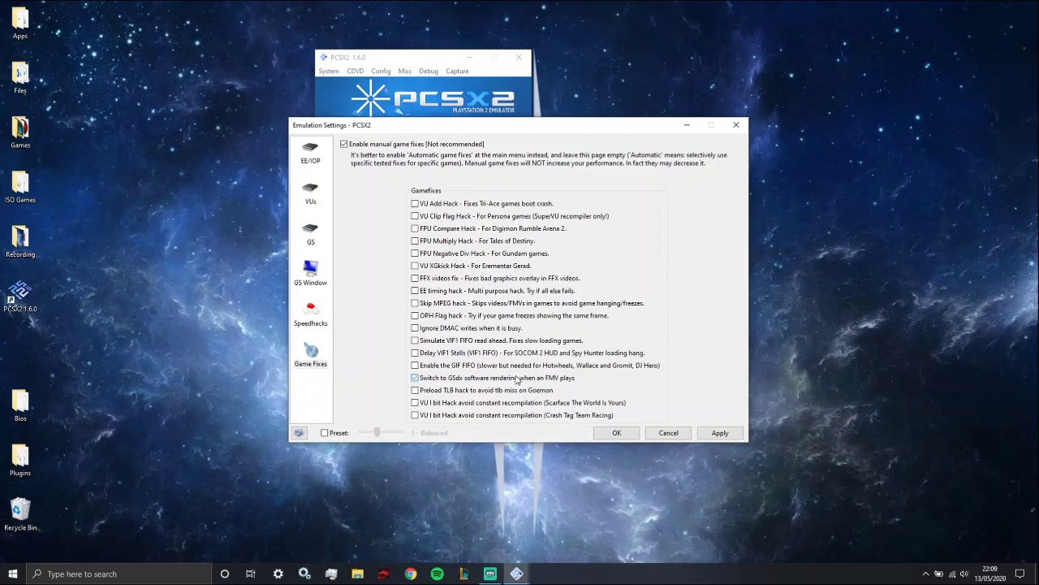
click(719, 433)
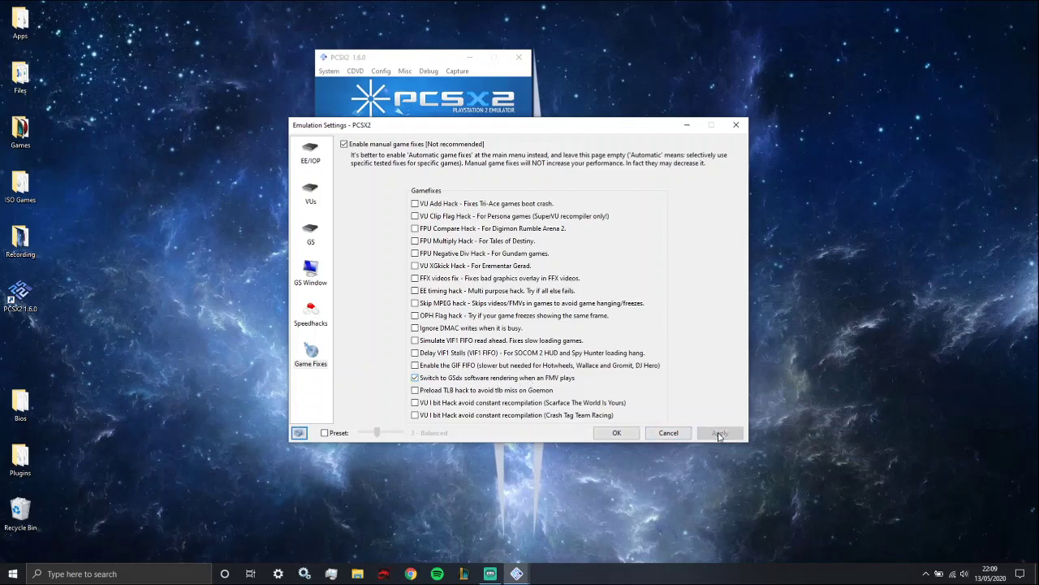
click(611, 436)
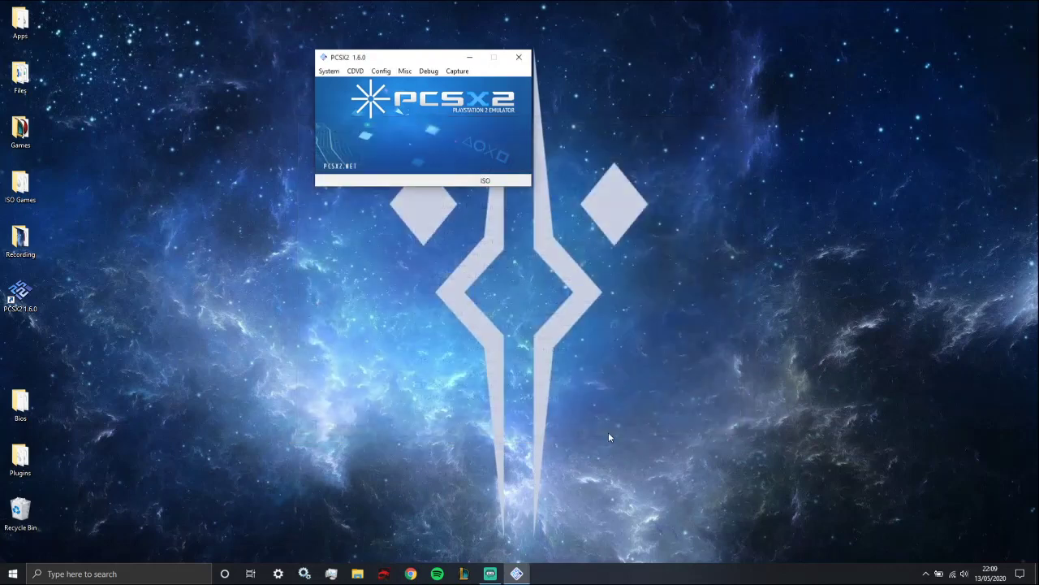
Restart PCSX2 and boot The Two Towers ISO through to its intro video, with the emulator's main window minimized
click(519, 57)
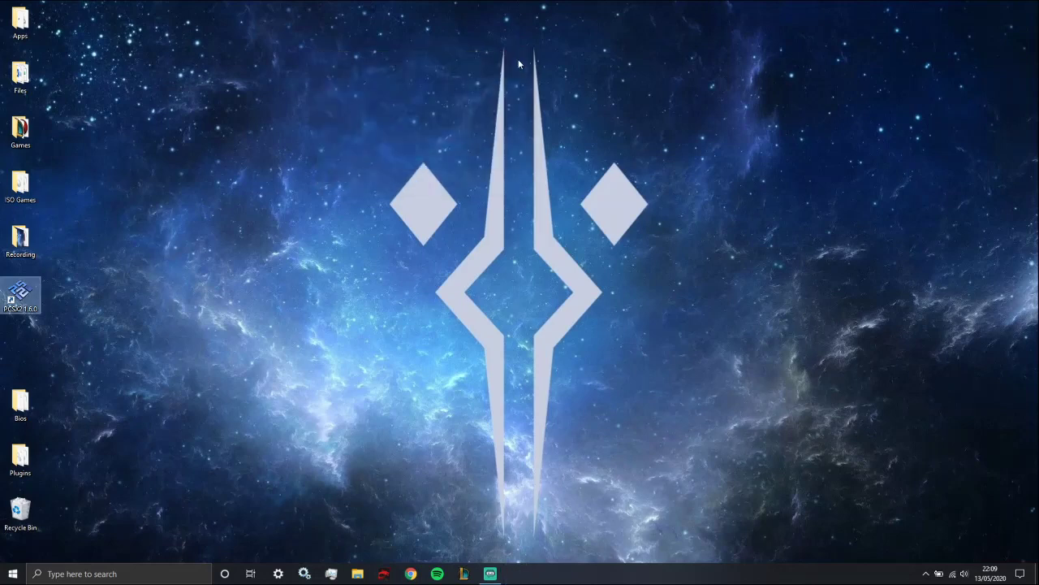
double_click(18, 294)
click(329, 71)
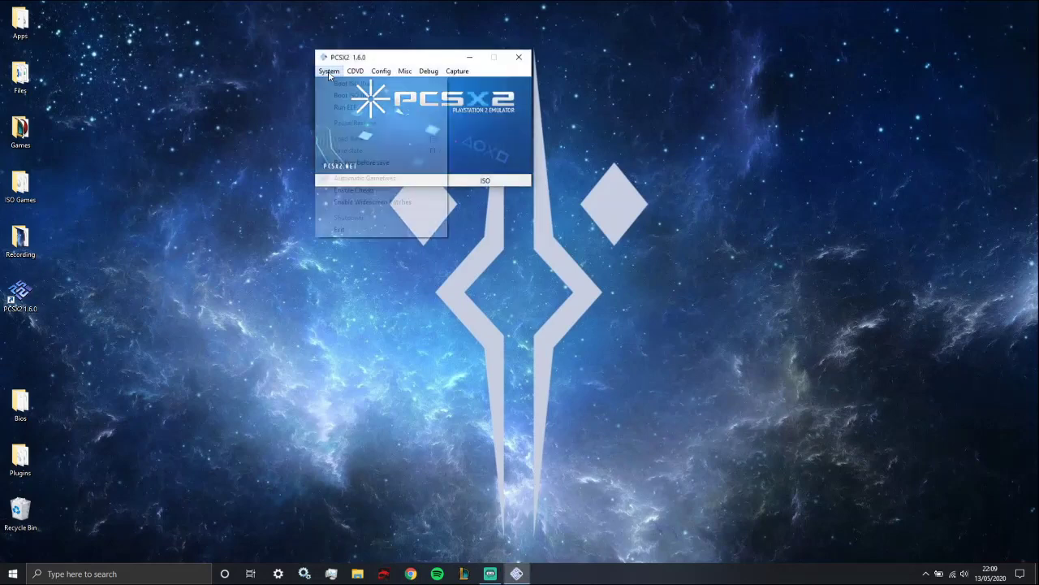
click(342, 87)
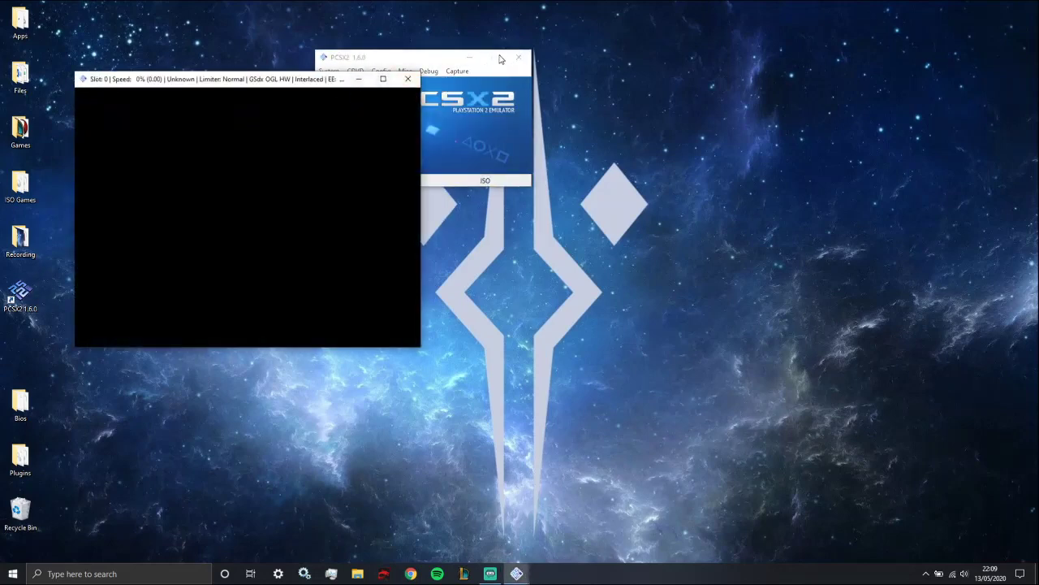
click(471, 58)
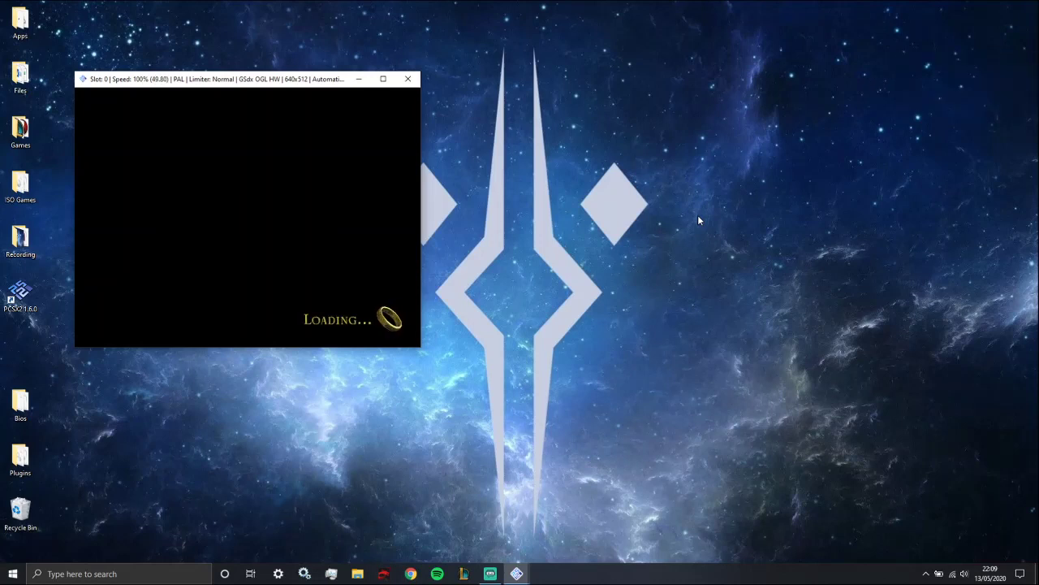
key(Return)
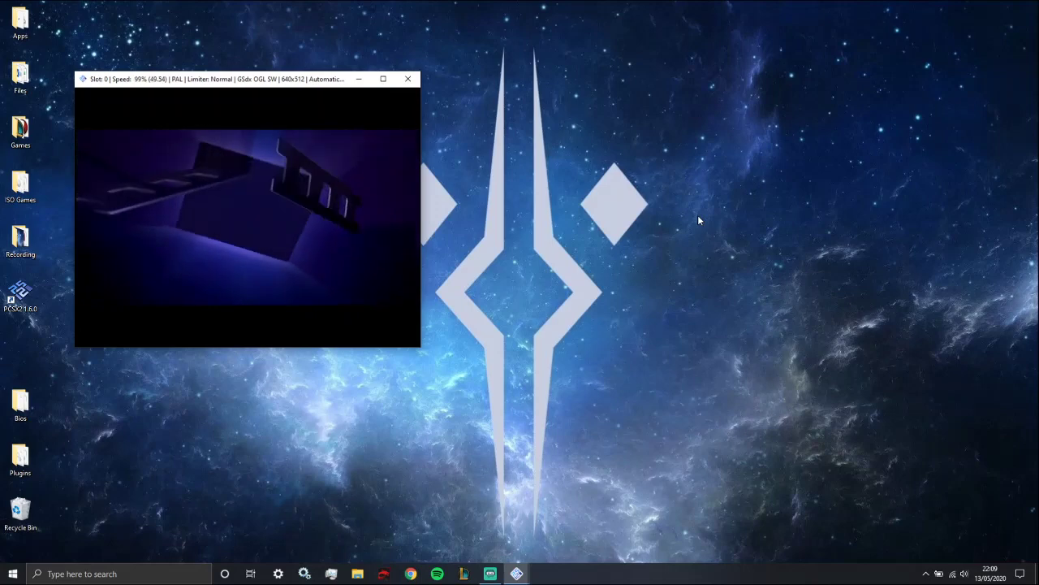
Close the running game window and reopen the emulation settings from the restored emulator window
click(408, 79)
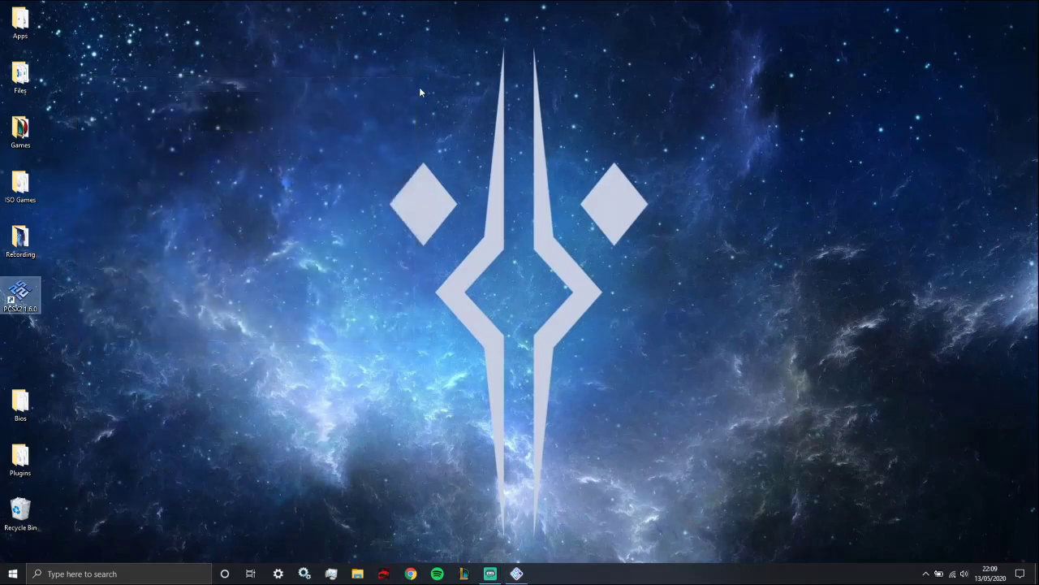
click(634, 334)
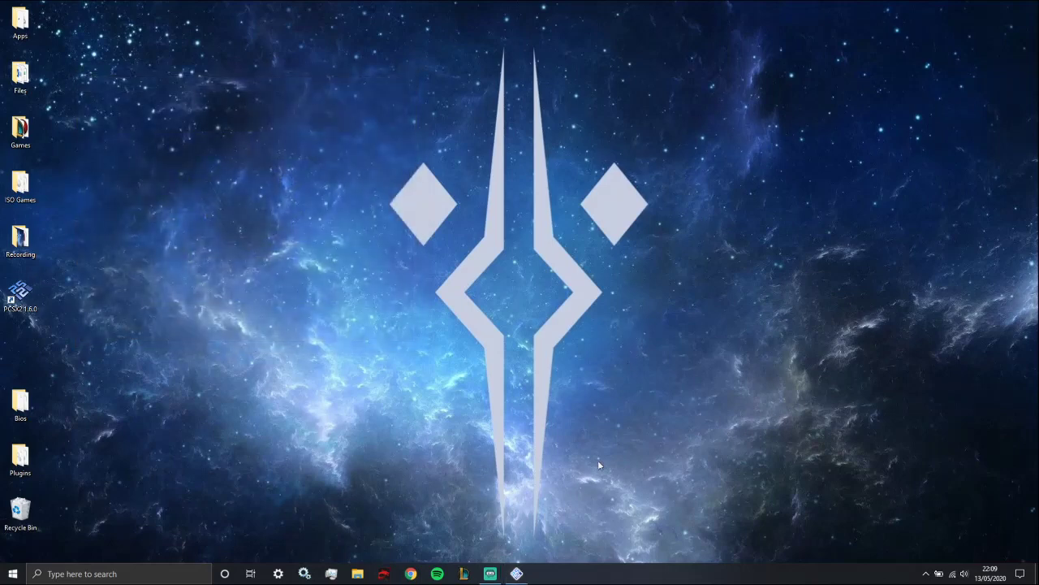
click(516, 573)
click(381, 70)
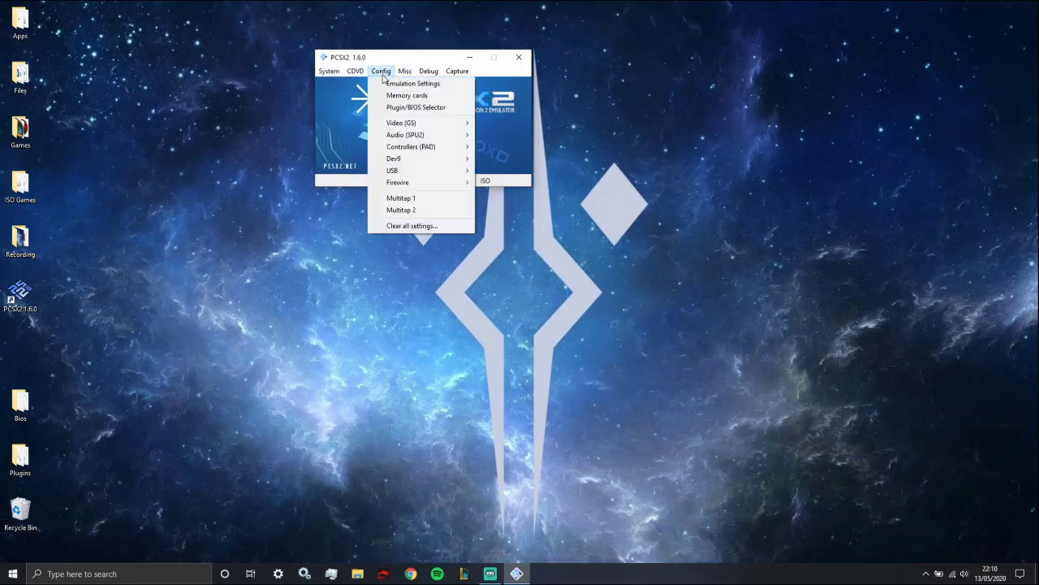
click(410, 80)
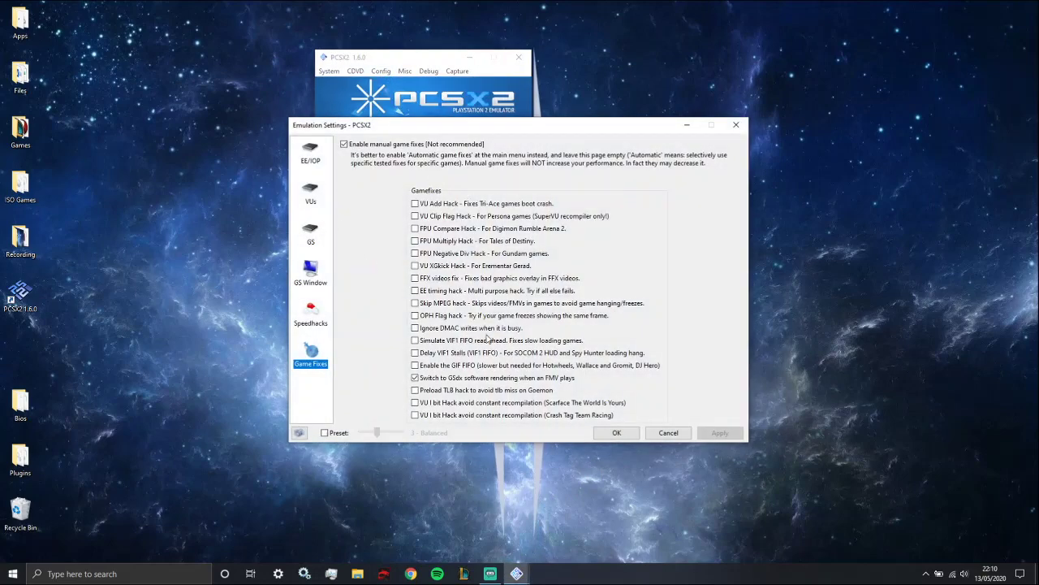